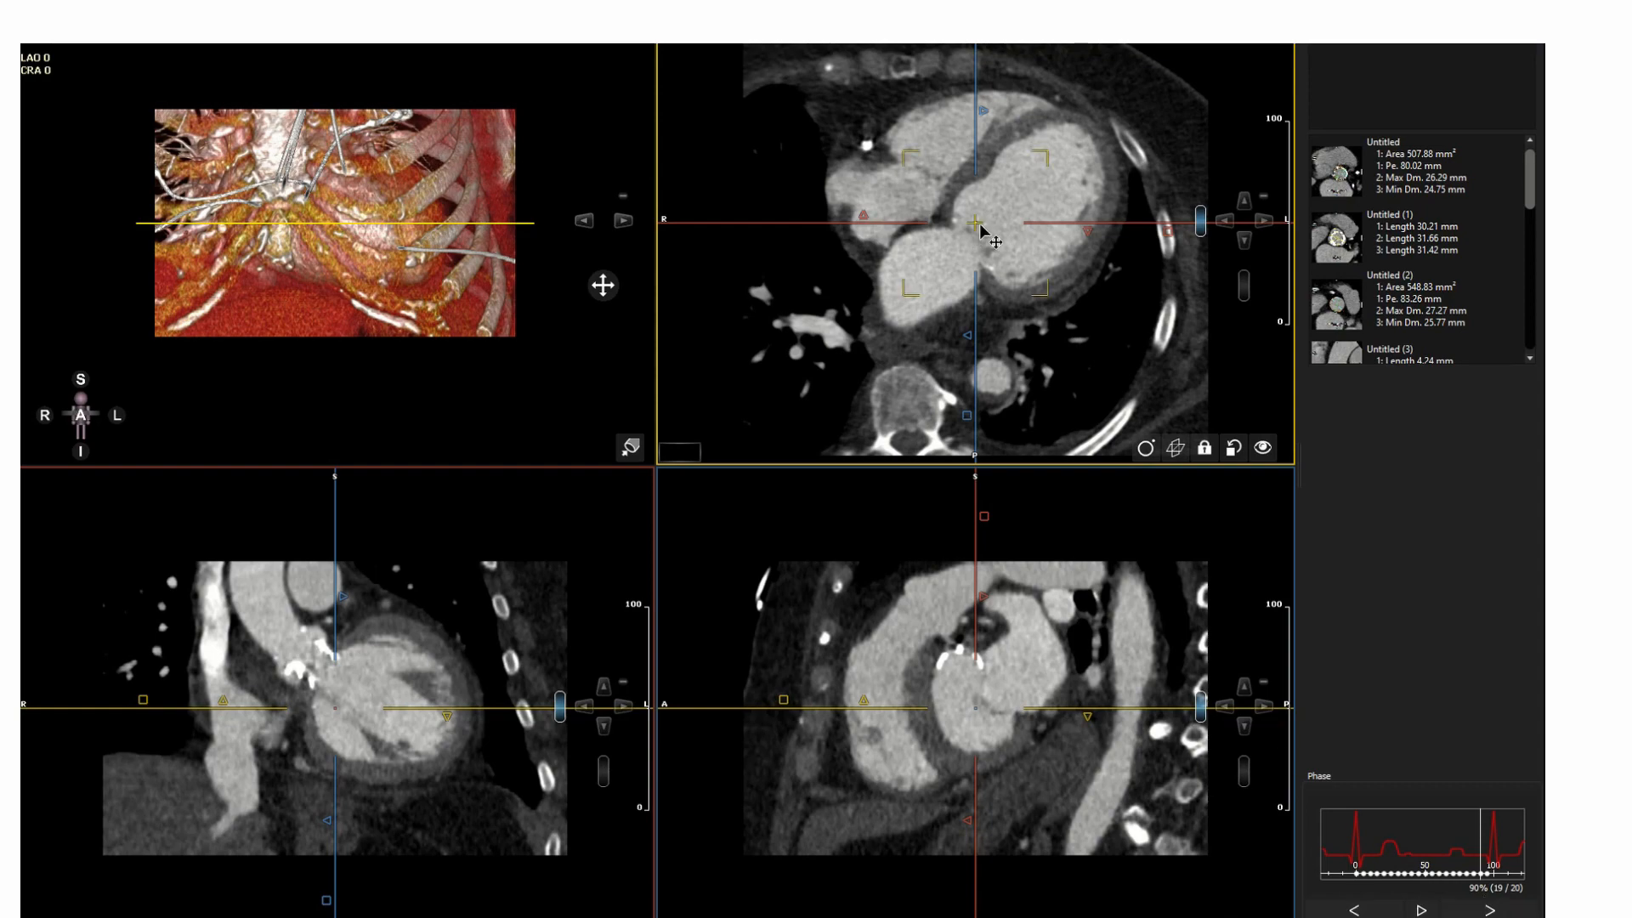
# Step: Center the crosshairs on the transcatheter valve, tilt the cross-section perpendicular to the valve axis, and thicken the slab to show the whole stent frame
pyautogui.moveTo(975, 709); pyautogui.dragTo(961, 654)
pyautogui.moveTo(442, 711); pyautogui.dragTo(456, 587)
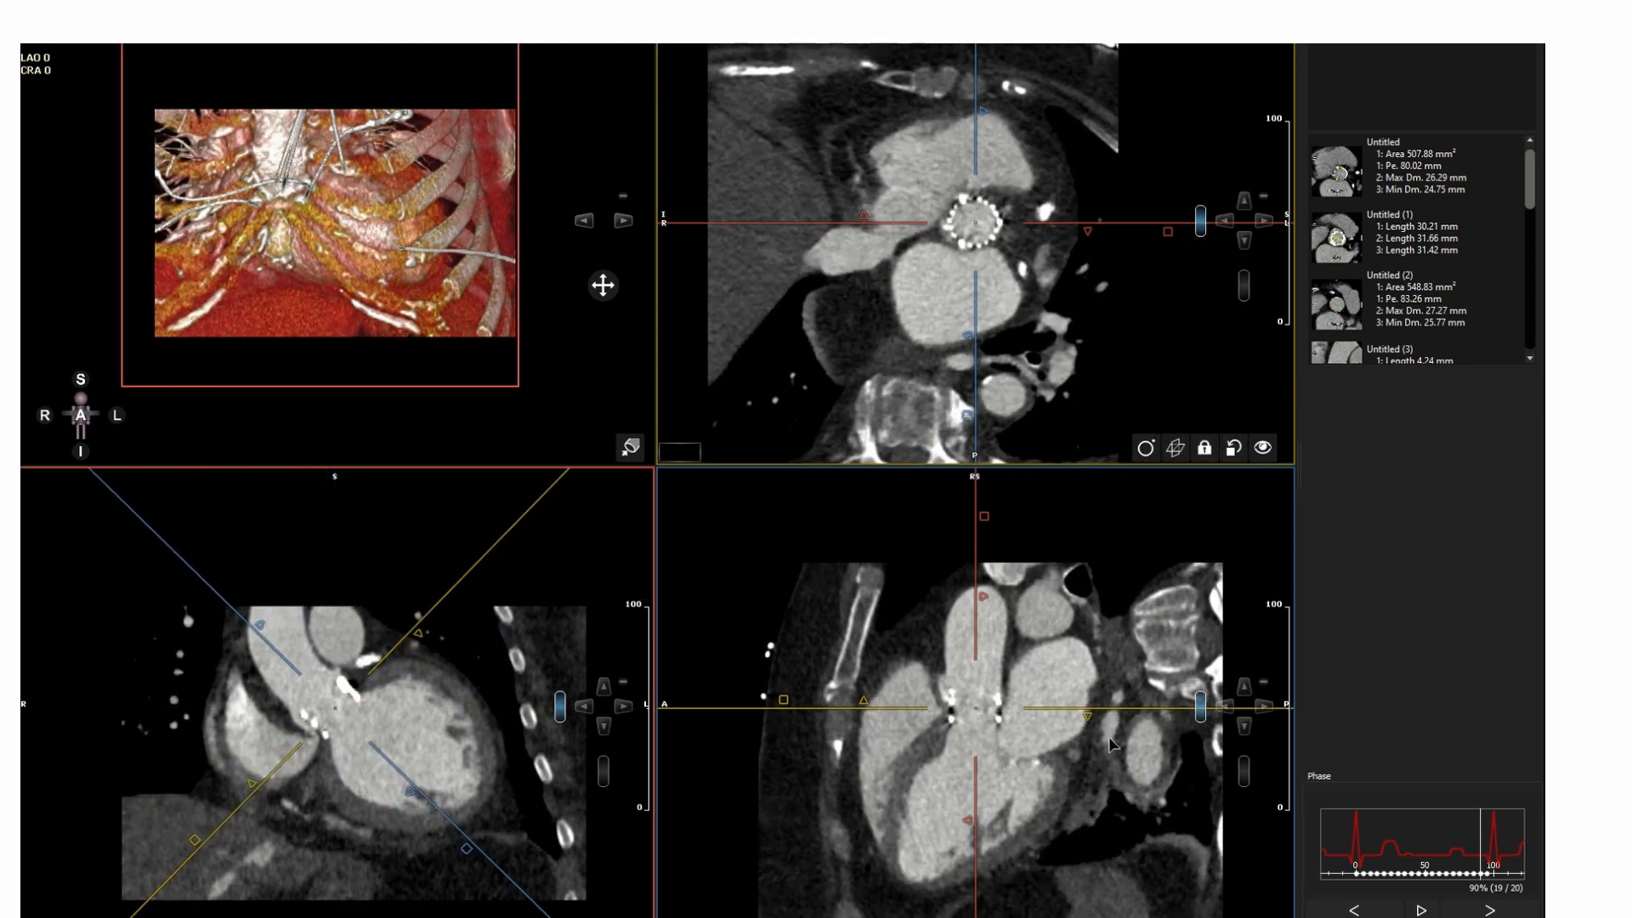
pyautogui.moveTo(1282, 578); pyautogui.dragTo(1281, 637)
pyautogui.moveTo(984, 516); pyautogui.dragTo(1049, 516)
pyautogui.moveTo(1143, 593); pyautogui.dragTo(1135, 569)
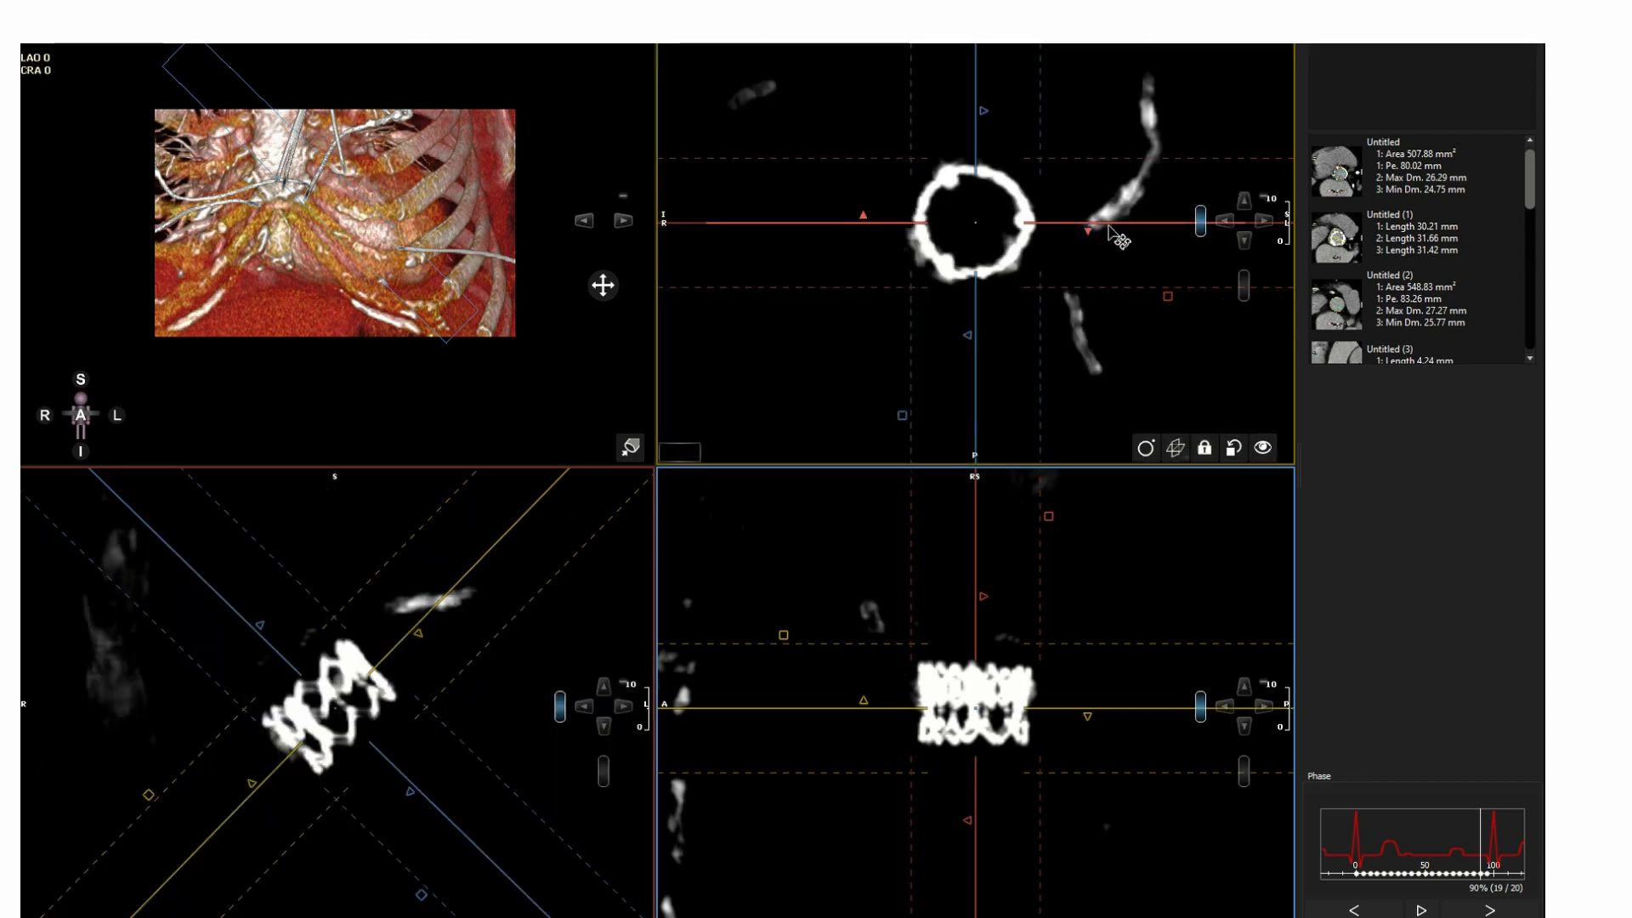
# Step: Rotate the long-axis planes around the stent frame, then thin the slab back to a single slice and adjust the image windowing
pyautogui.moveTo(1105, 224); pyautogui.dragTo(1121, 266)
pyautogui.moveTo(431, 636); pyautogui.dragTo(431, 623)
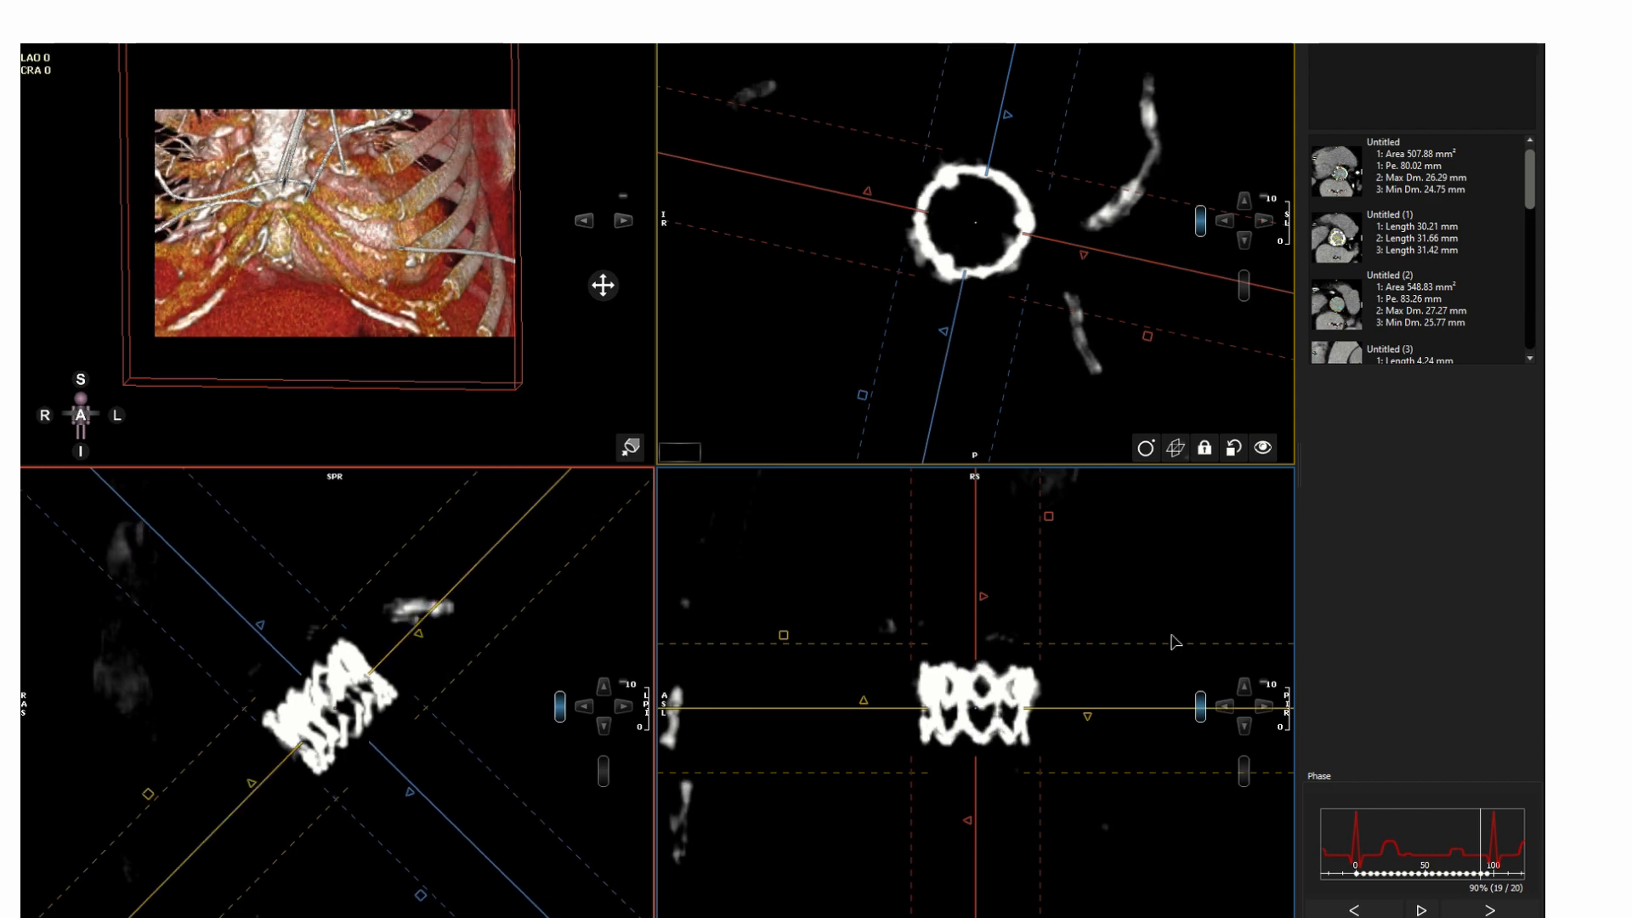
pyautogui.click(1048, 527)
pyautogui.moveTo(1048, 528); pyautogui.dragTo(943, 534)
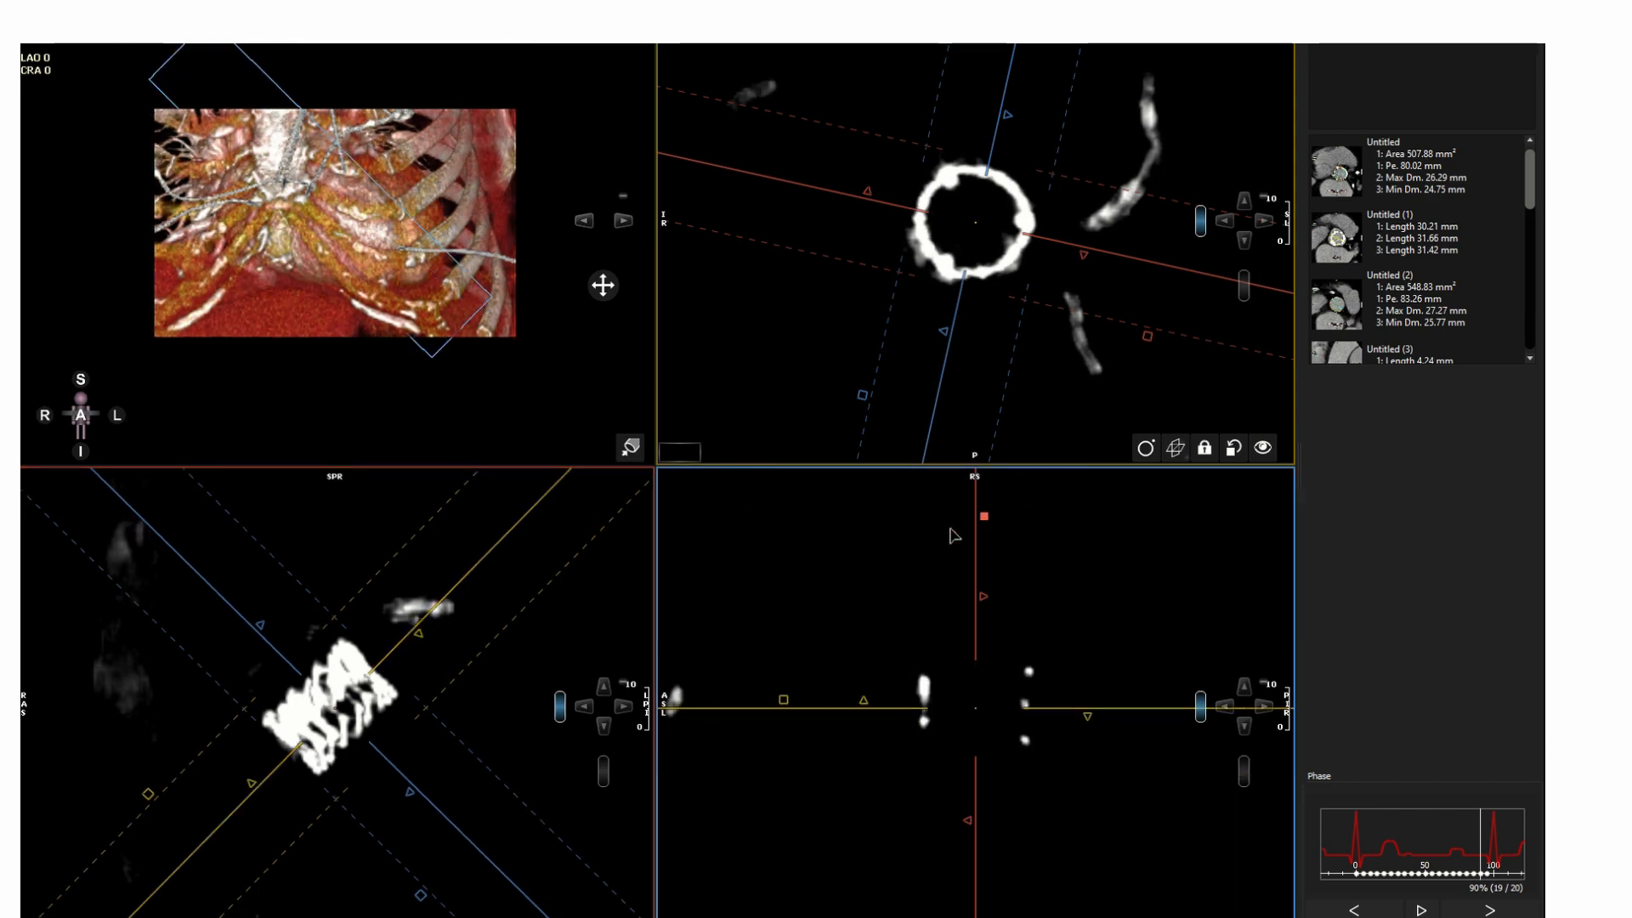
pyautogui.moveTo(1140, 466); pyautogui.dragTo(1137, 587, button='right')
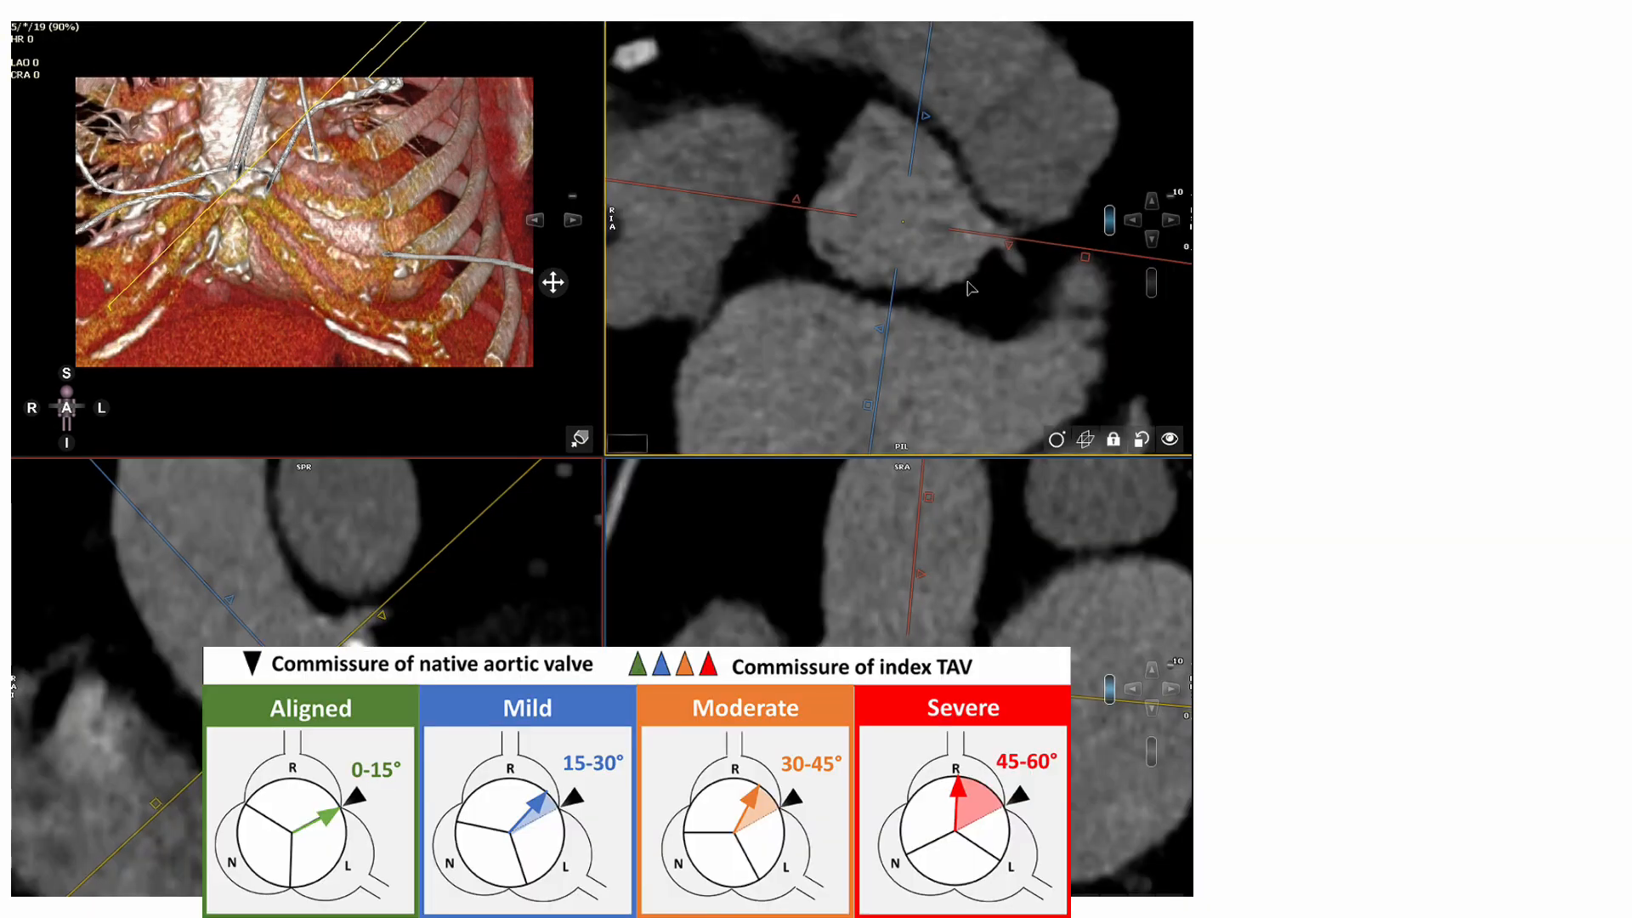
# Step: Examine the cross-sections from the native commissures down through the stent frame, varying the windowing to identify the stent's commissure posts
pyautogui.scroll(-5, 972, 289)
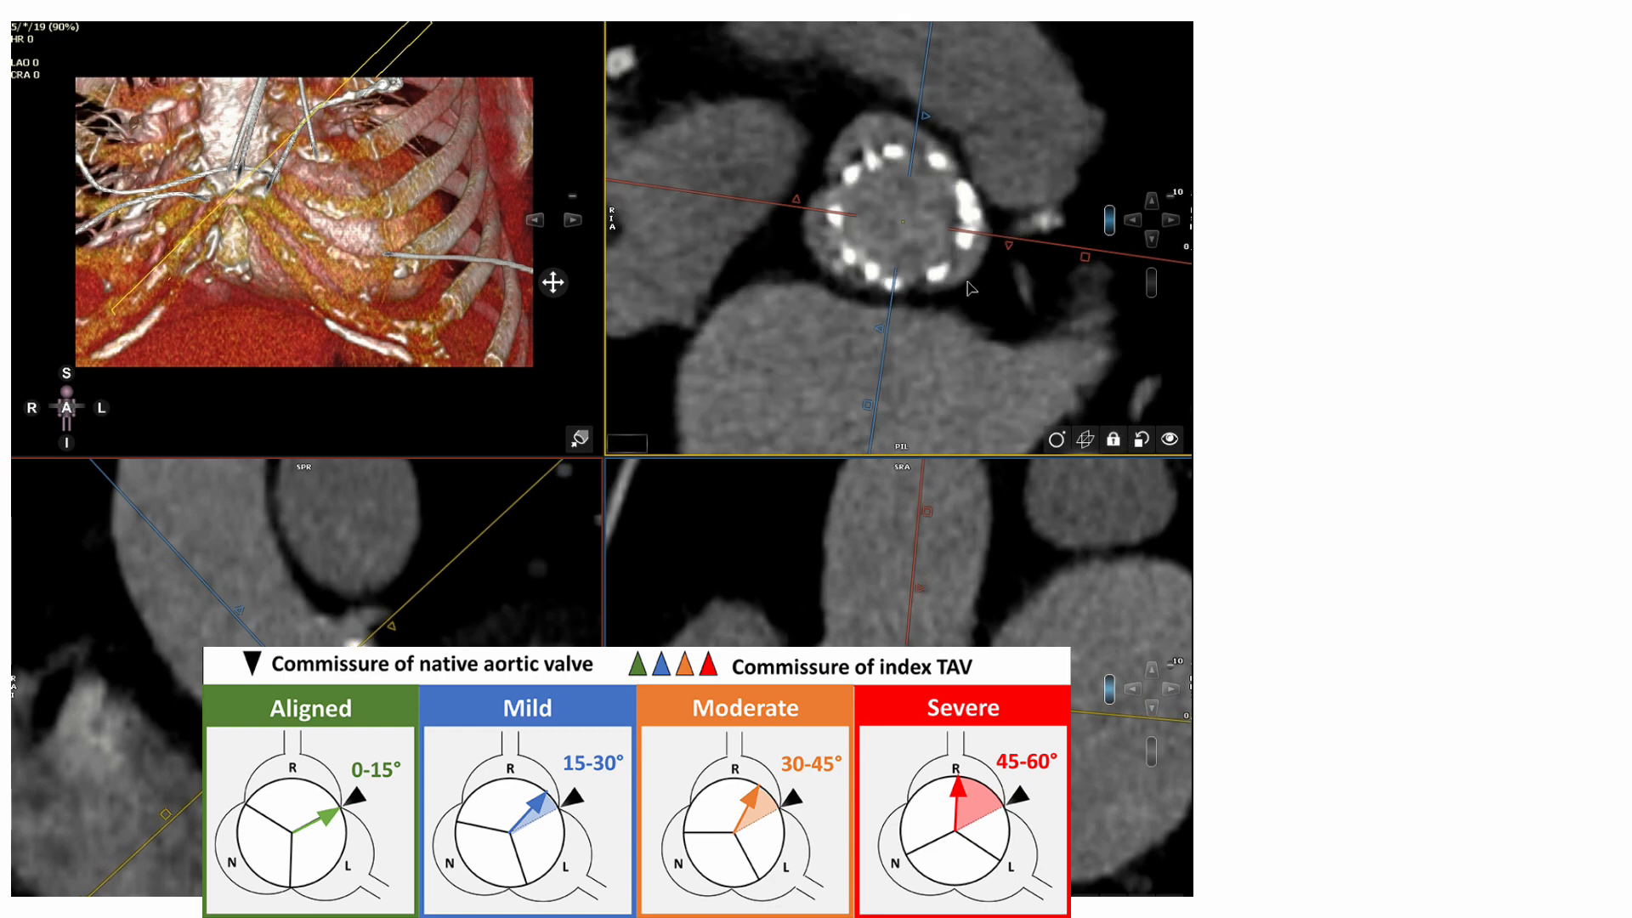
pyautogui.scroll(-2, 972, 289)
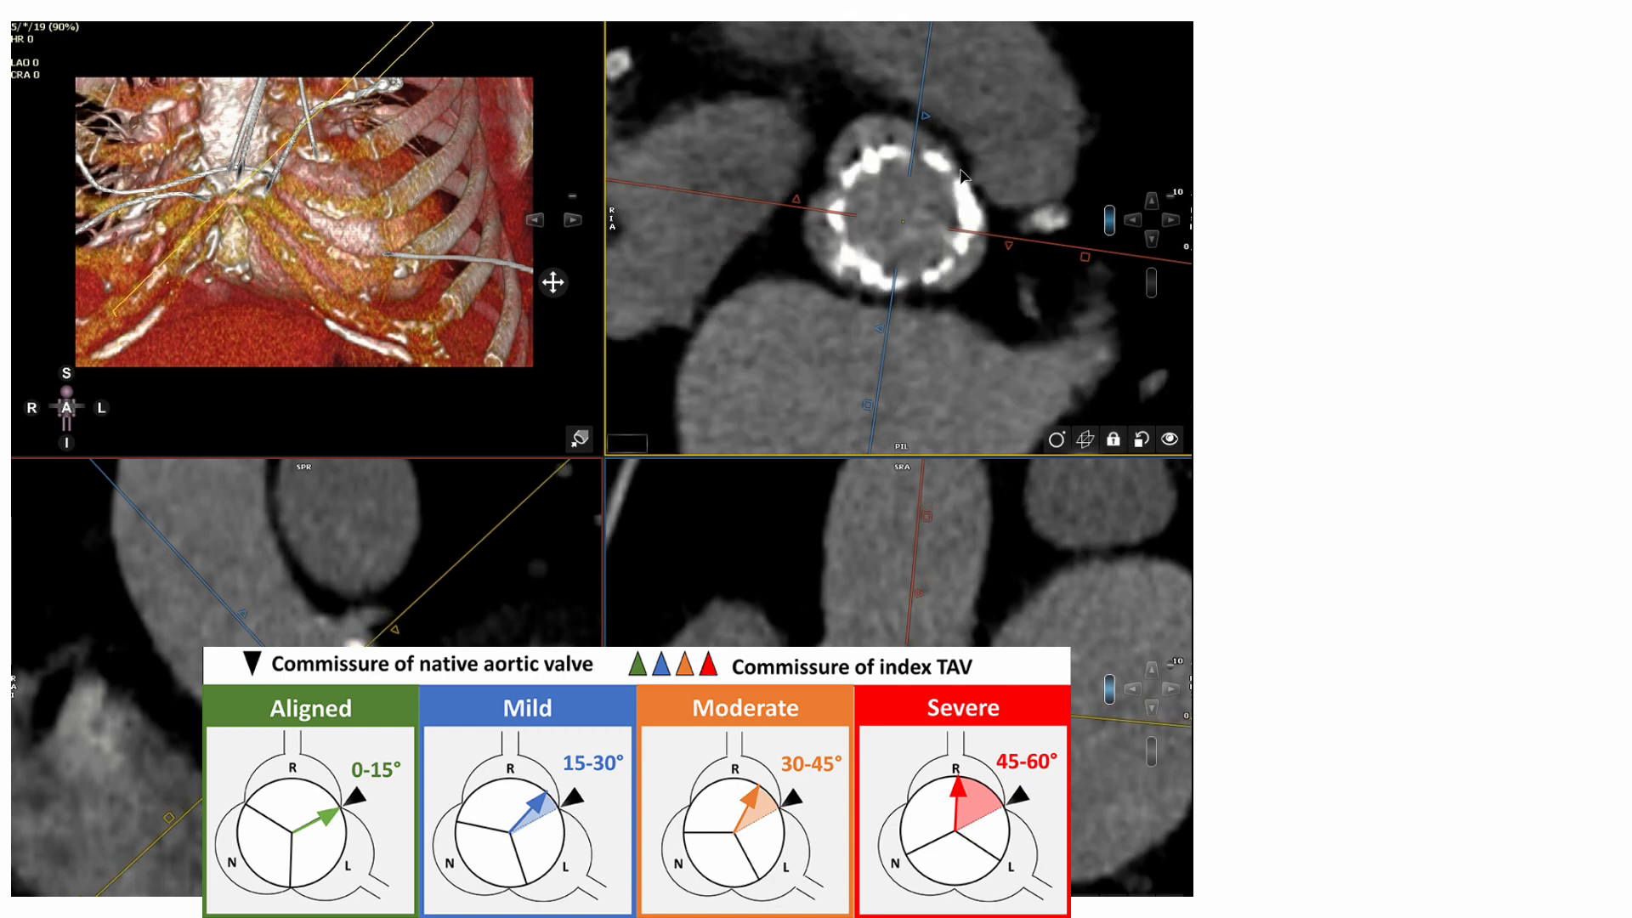
pyautogui.scroll(-3, 960, 185)
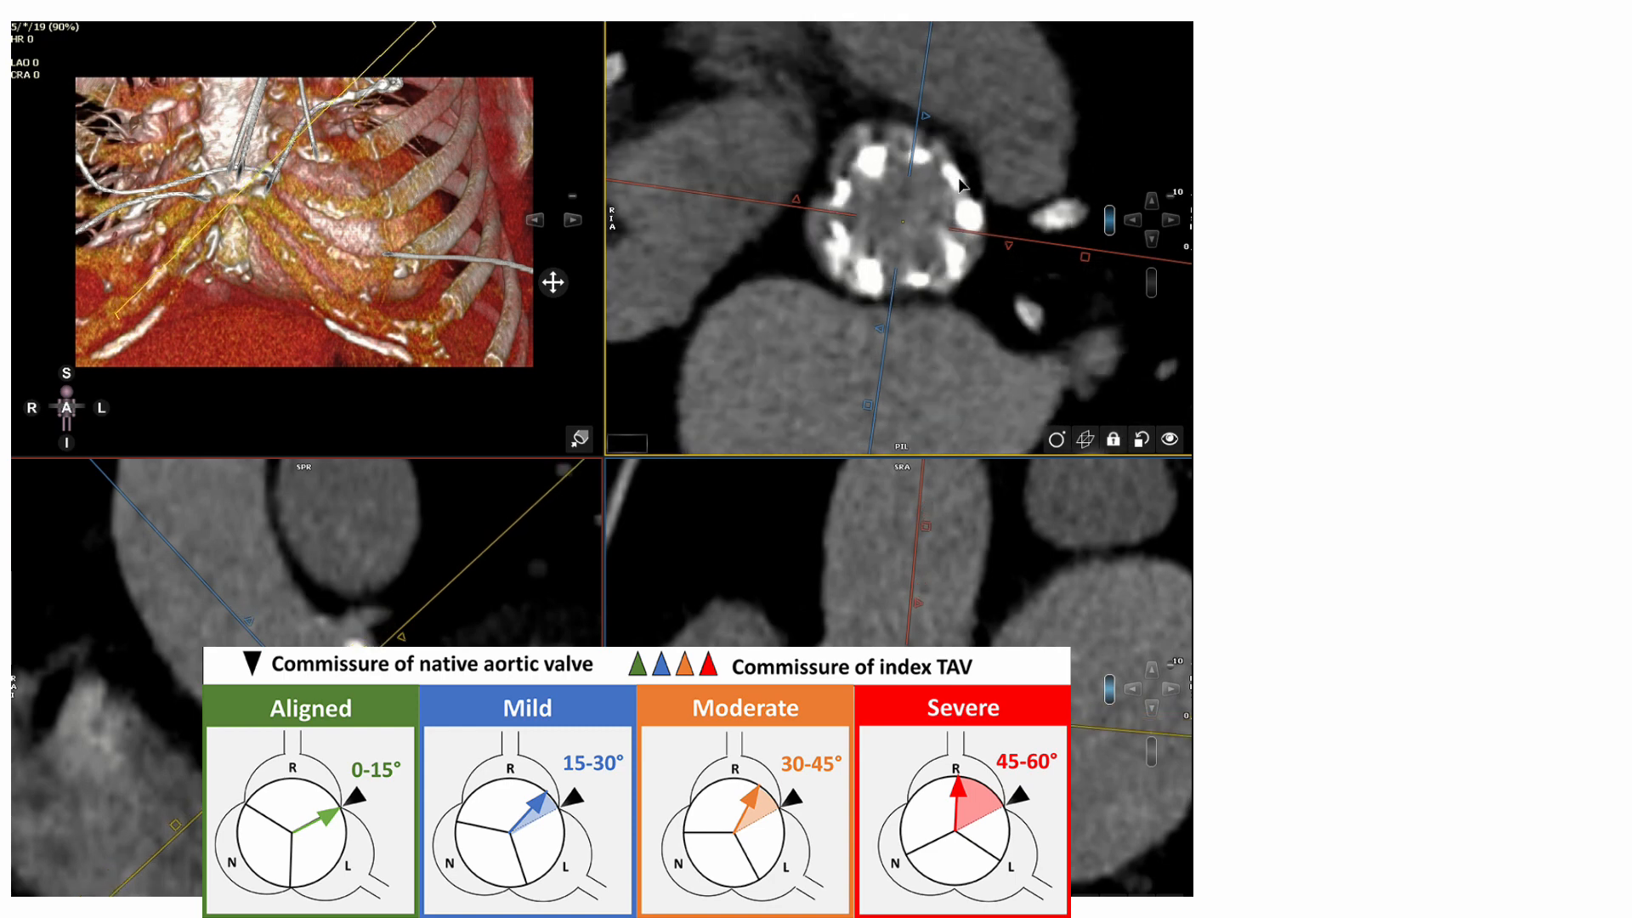
pyautogui.moveTo(960, 185); pyautogui.dragTo(966, 297, button='right')
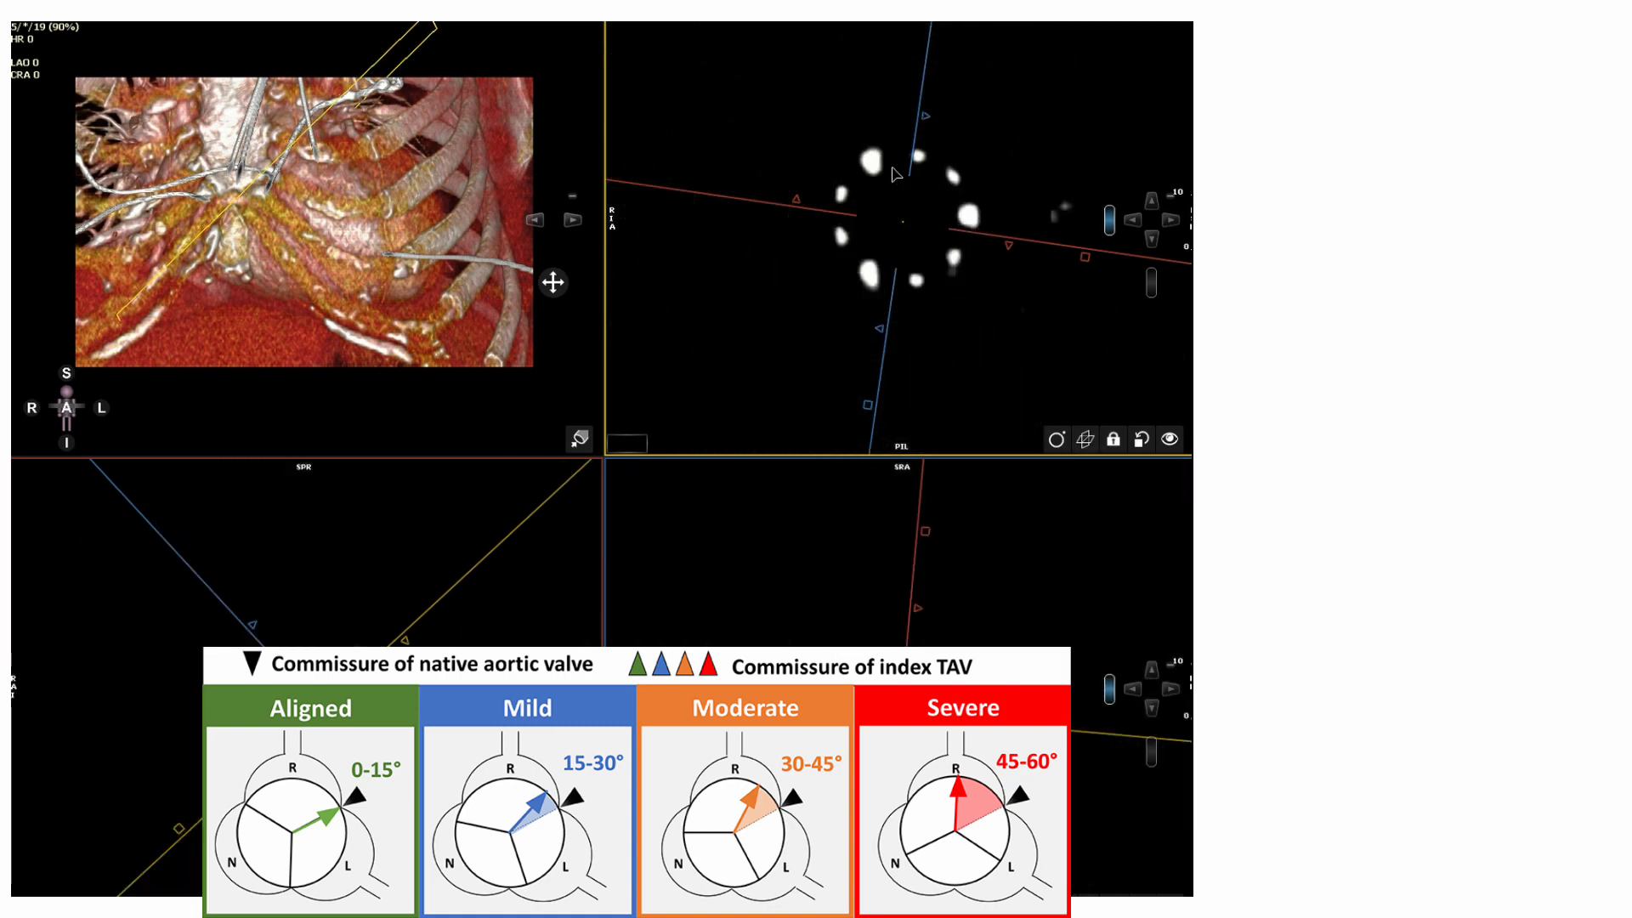
pyautogui.moveTo(955, 281); pyautogui.dragTo(967, 210, button='right')
pyautogui.scroll(-8, 960, 215)
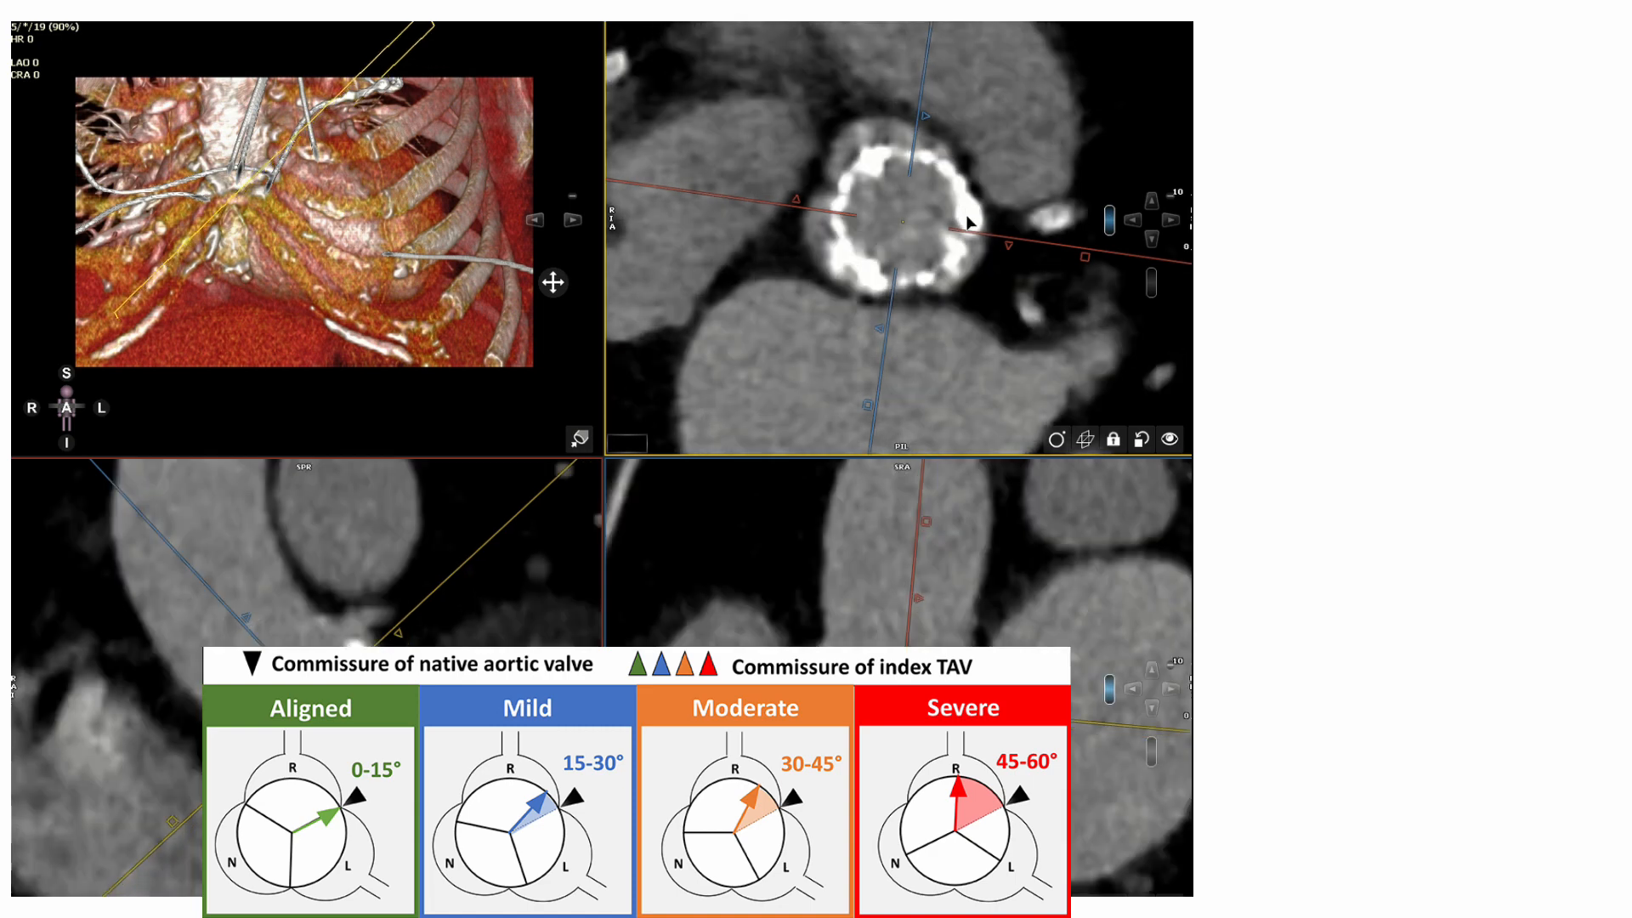
pyautogui.scroll(-4, 969, 222)
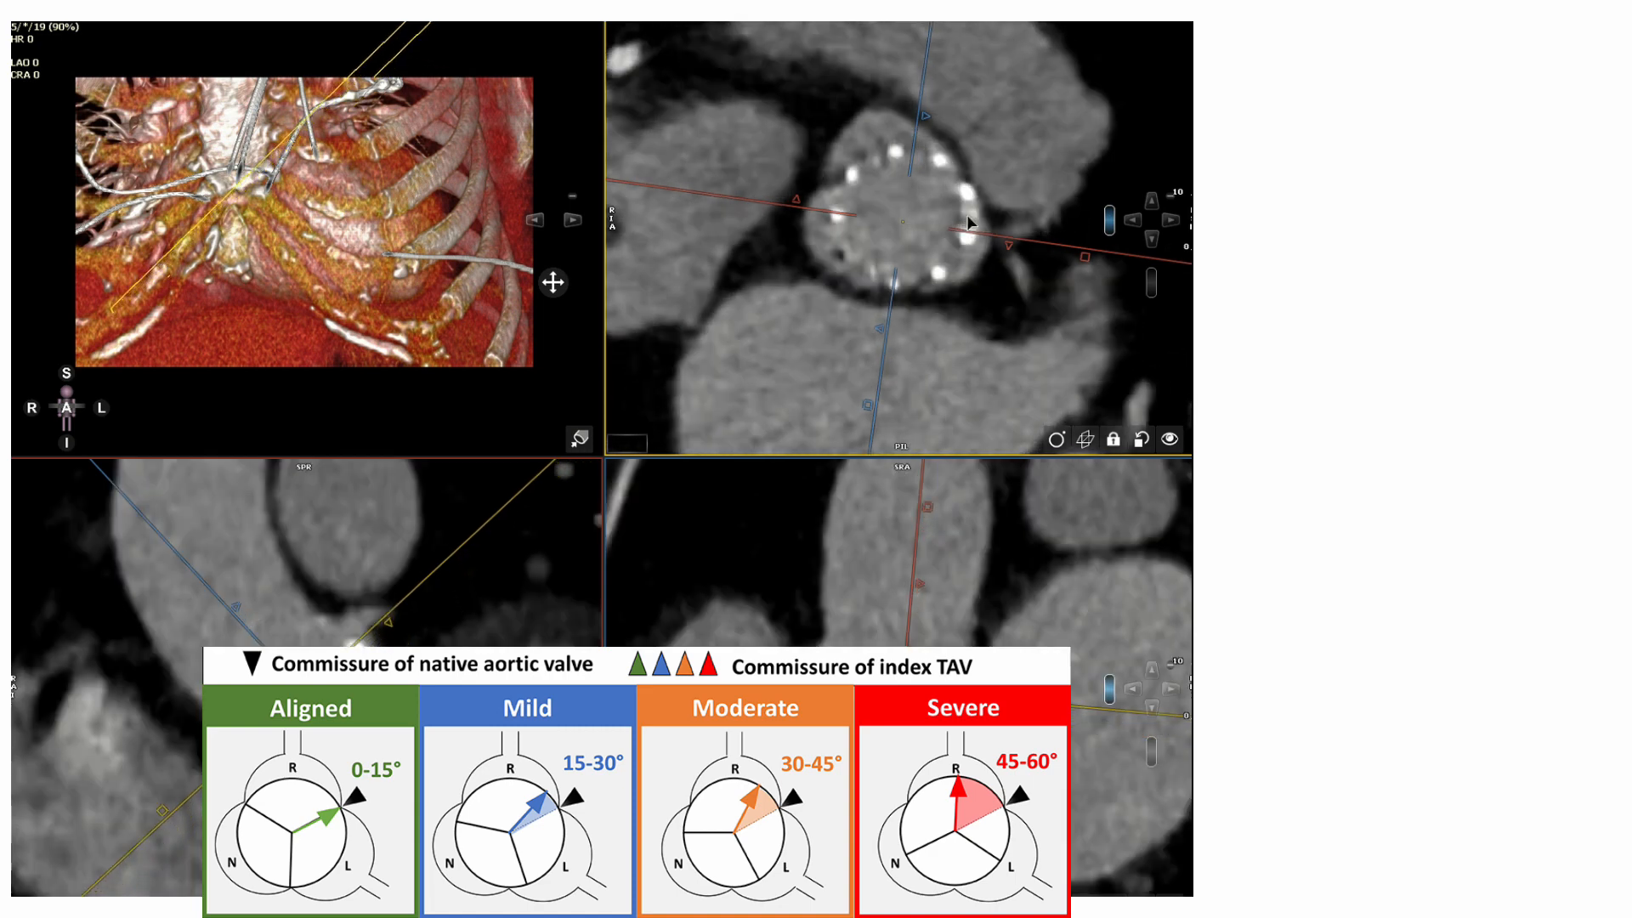
# Step: Draw an angle measurement from the stent's center toward the commissure post in the cross-section, and recheck the native and stent commissure levels
pyautogui.moveTo(719, 453)
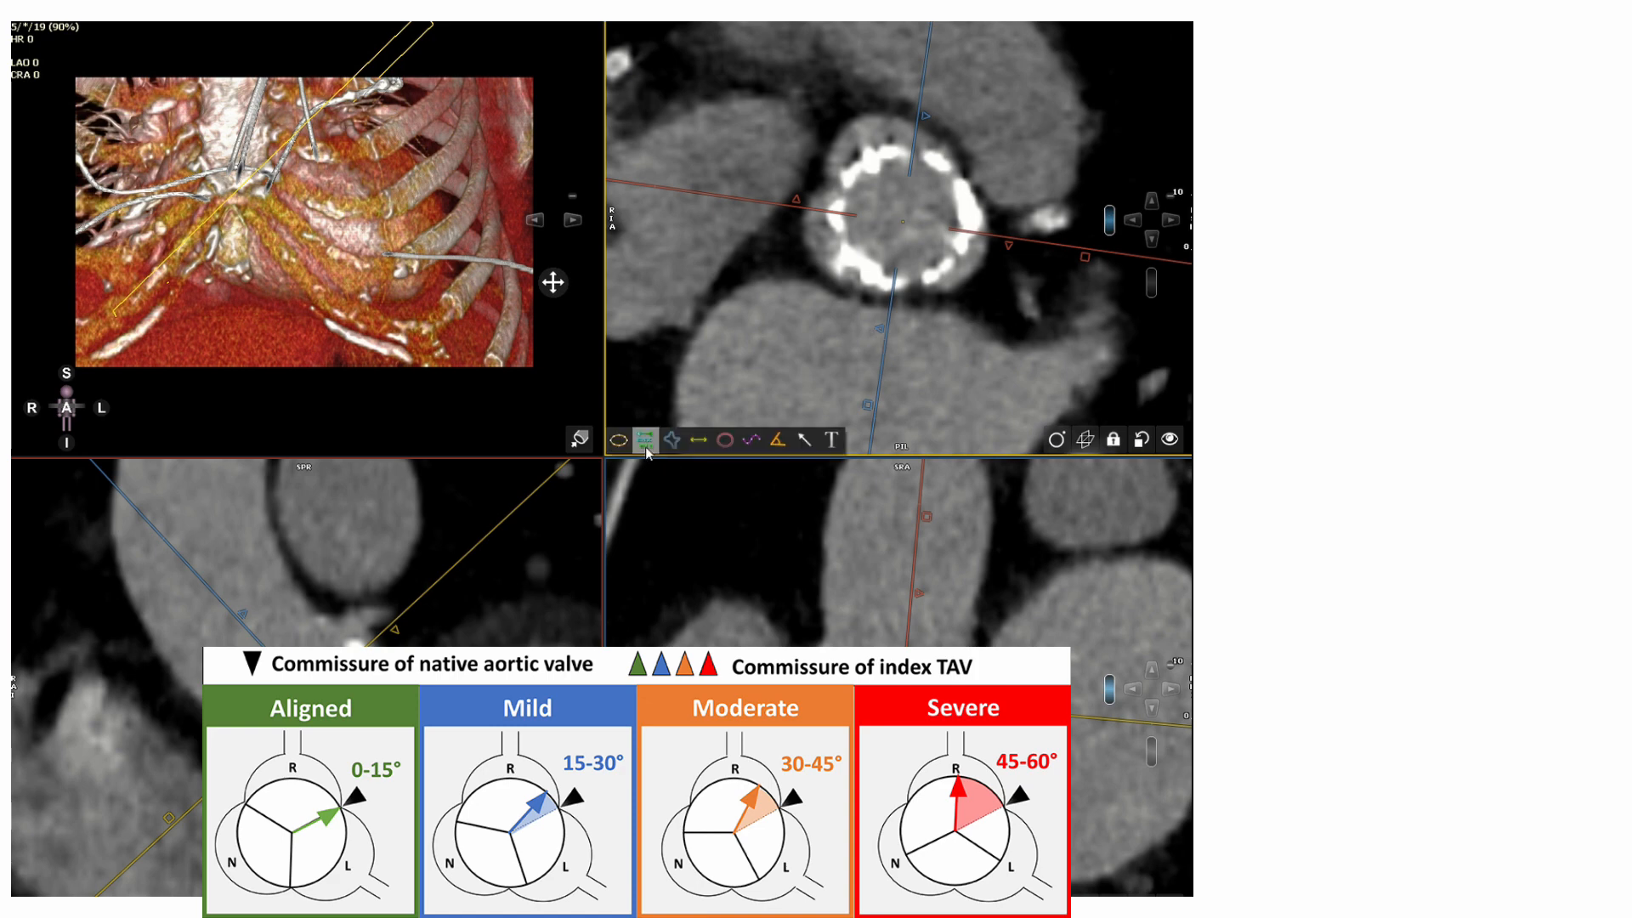
pyautogui.click(778, 440)
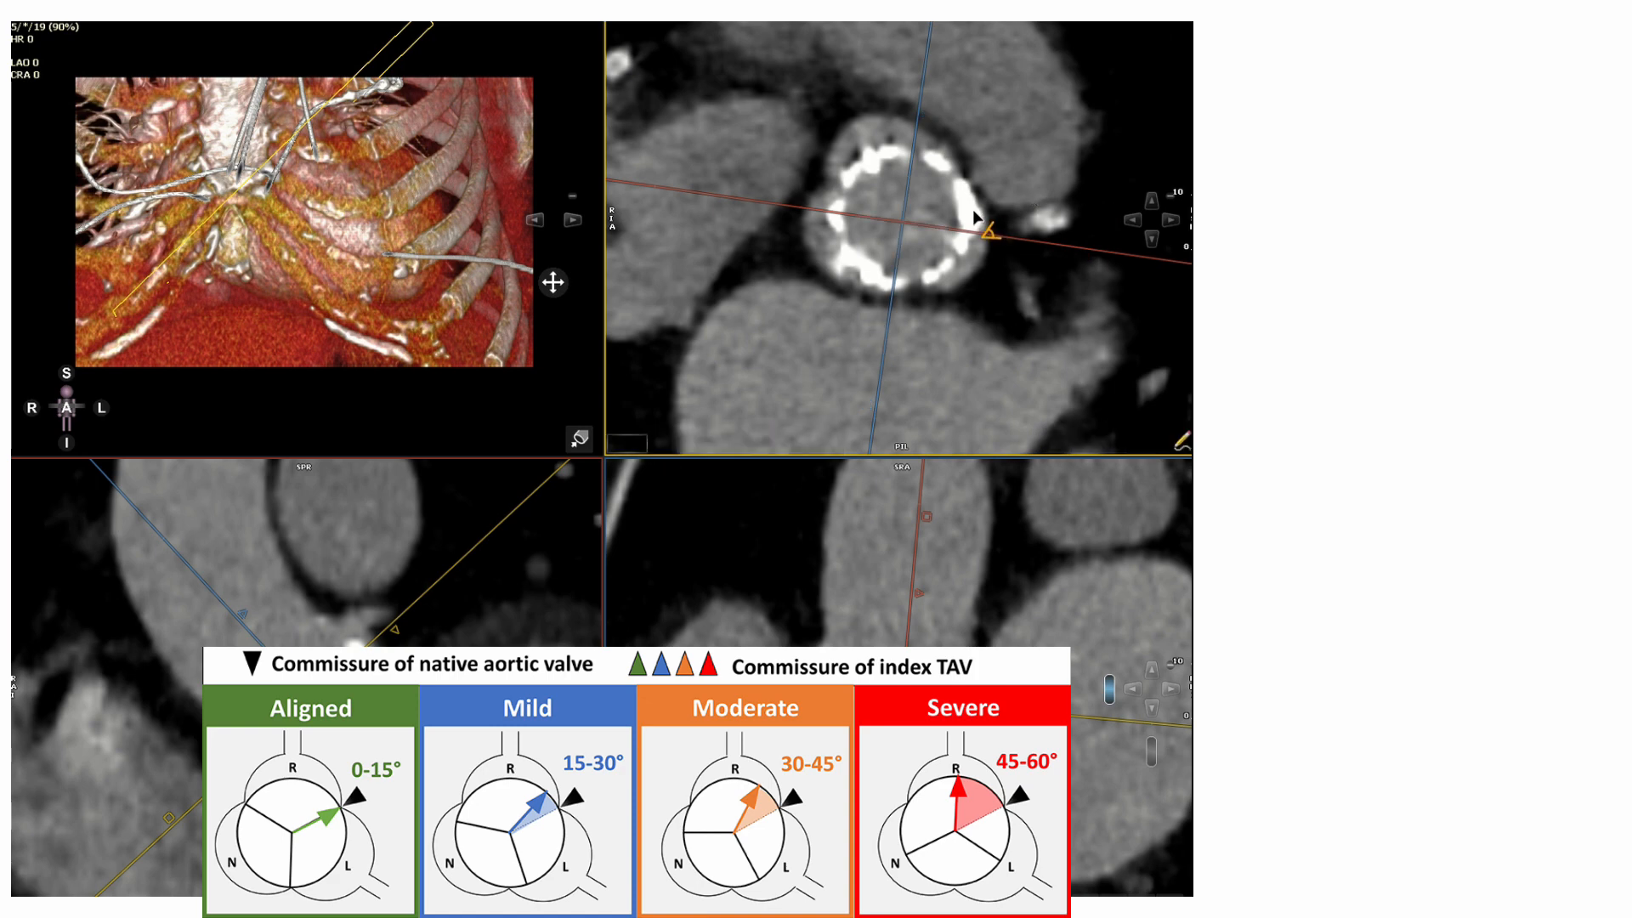
pyautogui.click(901, 216)
pyautogui.click(961, 176)
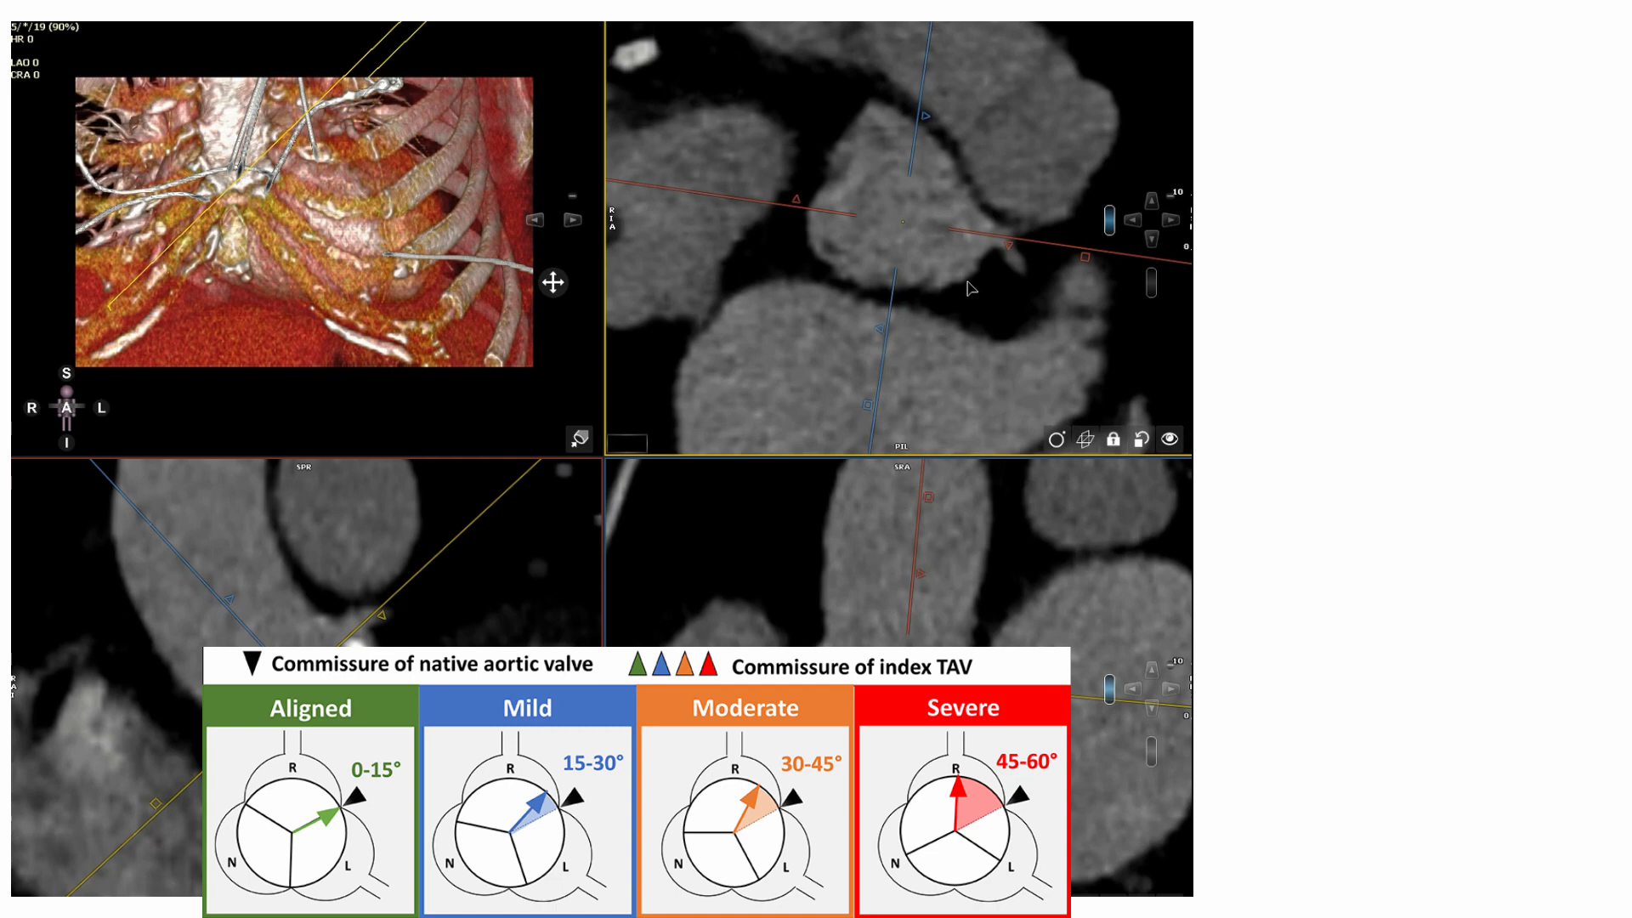
pyautogui.scroll(-3, 971, 289)
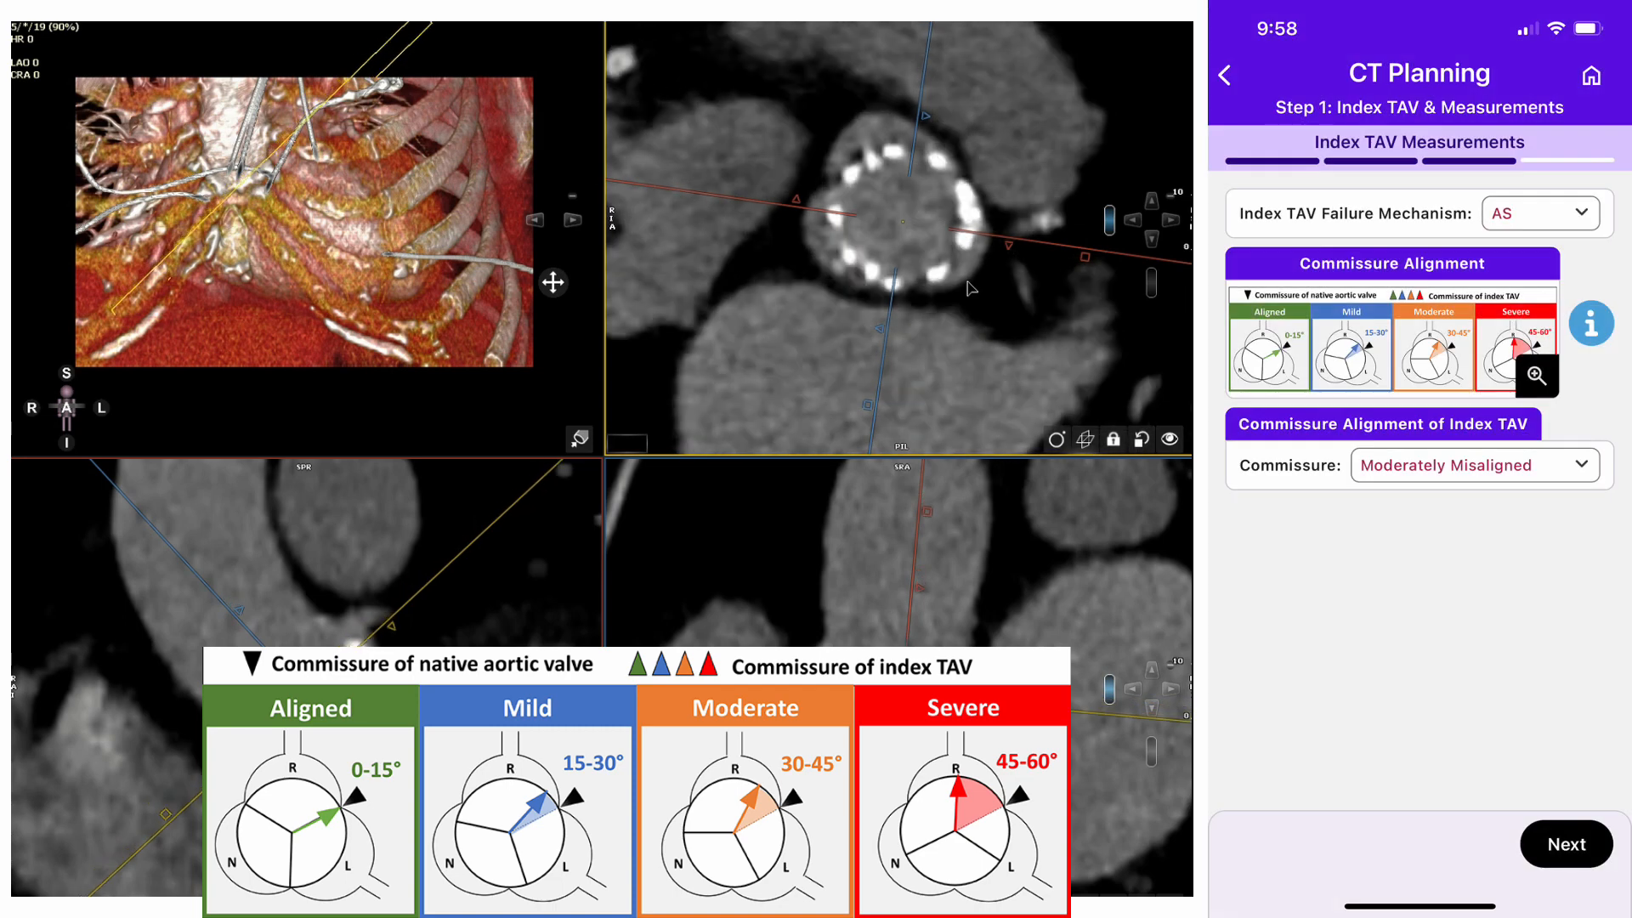
pyautogui.scroll(-2, 972, 288)
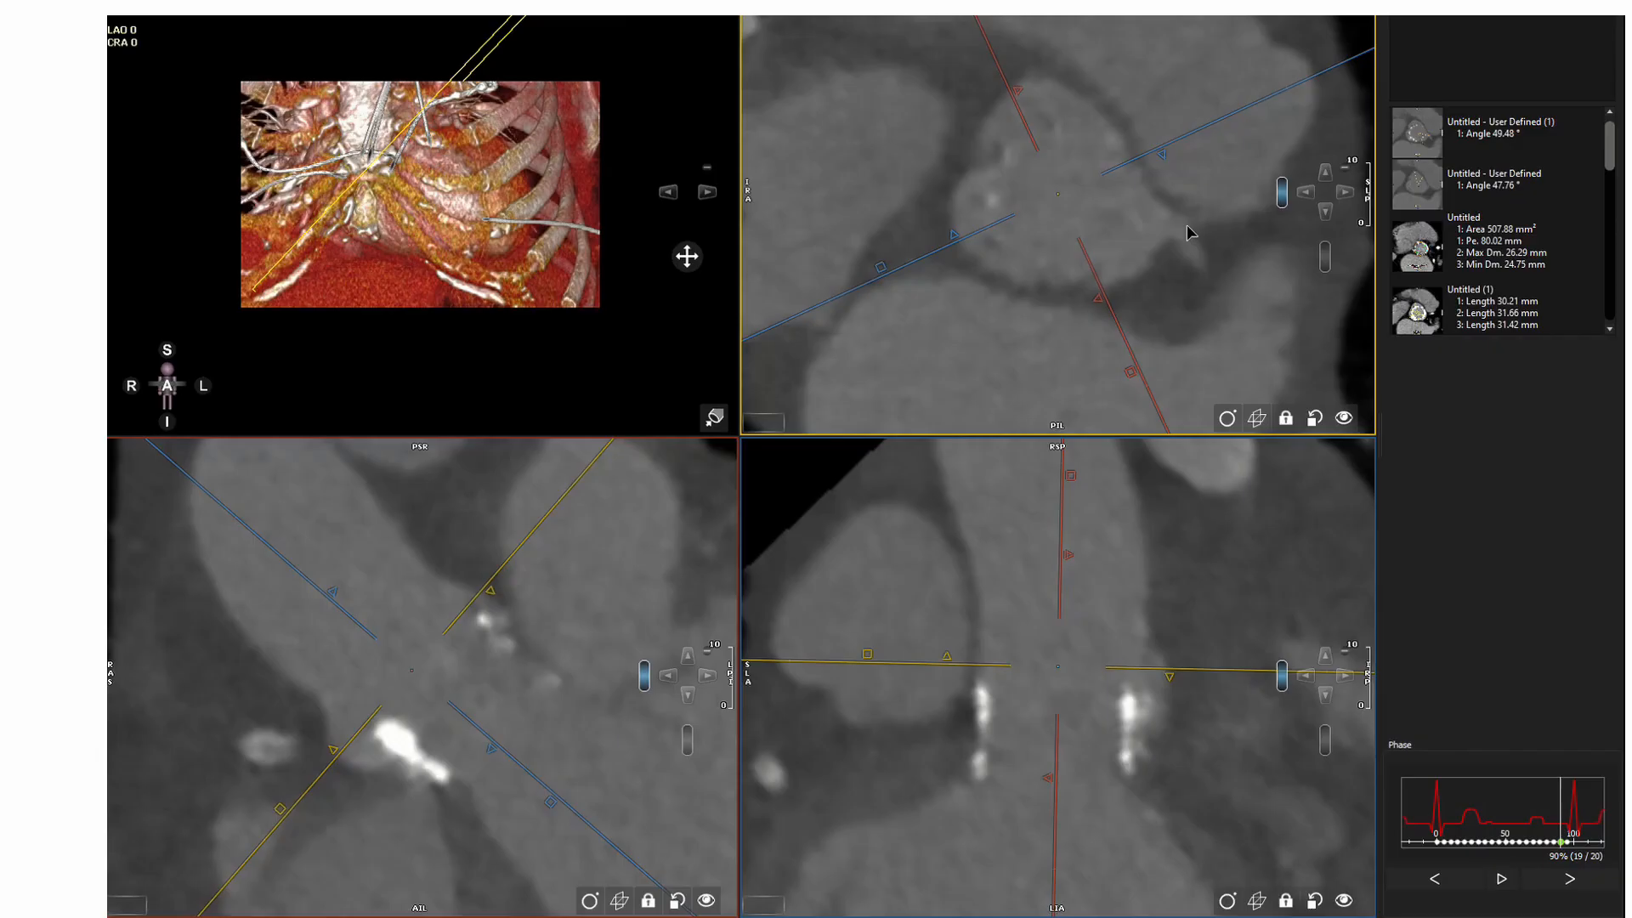
# Step: Thicken the slab and align the crosshairs and planes with the stent frame, placing the cross-section at its outflow end
pyautogui.moveTo(1069, 476); pyautogui.dragTo(1174, 481)
pyautogui.moveTo(1198, 535); pyautogui.dragTo(1189, 570)
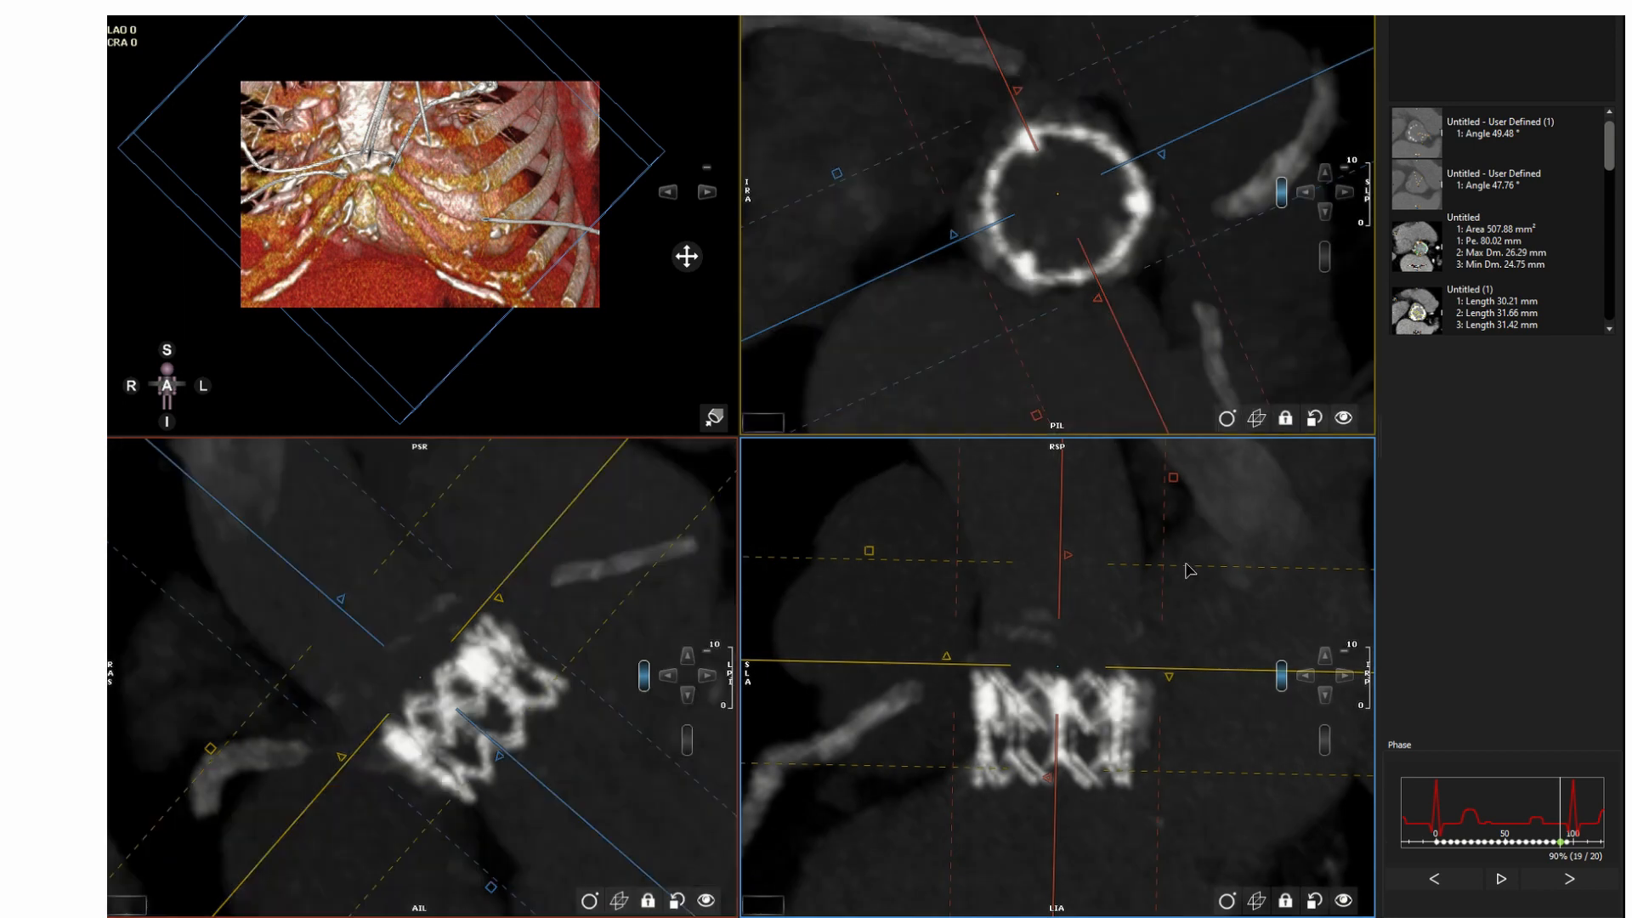
pyautogui.moveTo(1052, 677); pyautogui.dragTo(1060, 680)
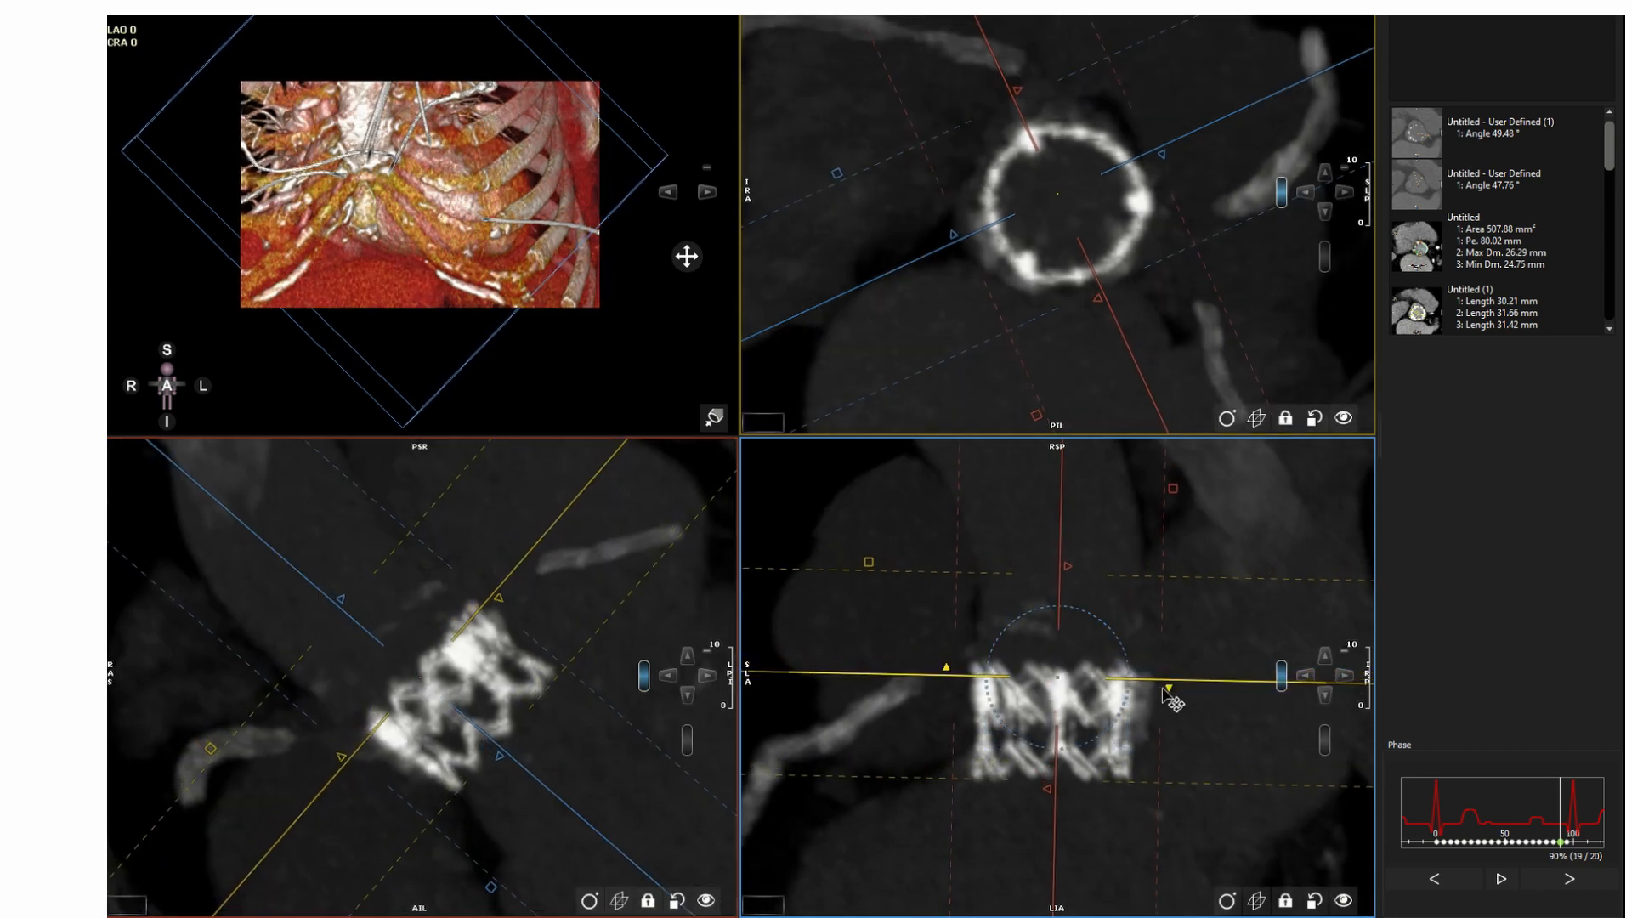
pyautogui.moveTo(1208, 699); pyautogui.dragTo(1199, 694)
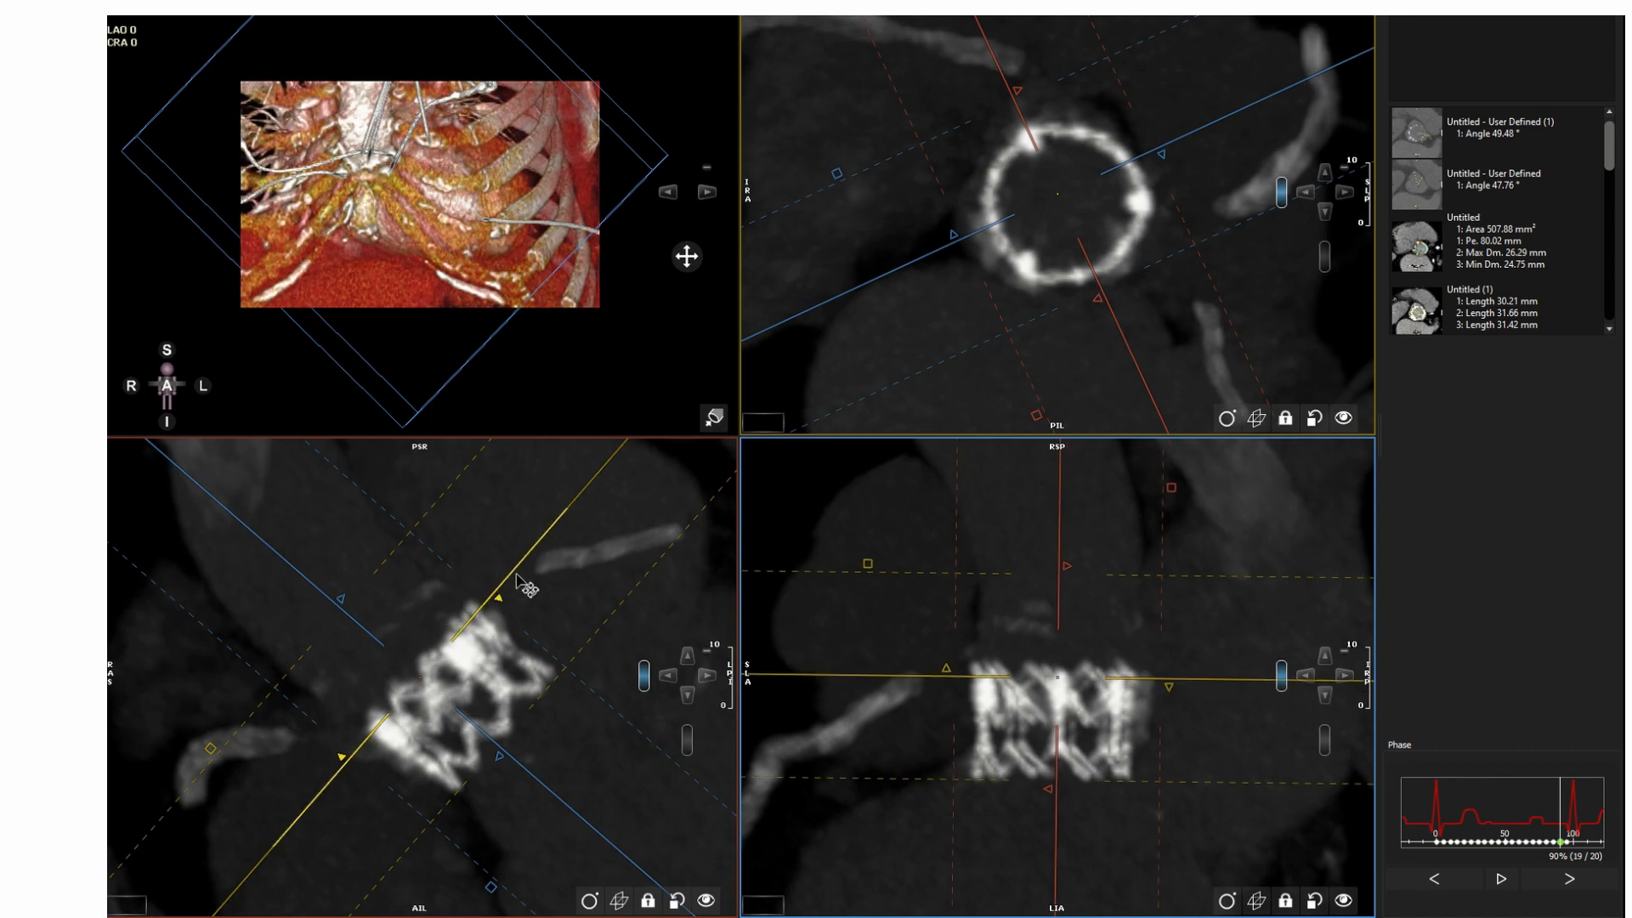
pyautogui.moveTo(516, 575); pyautogui.dragTo(516, 576)
pyautogui.moveTo(1191, 128); pyautogui.dragTo(1208, 215)
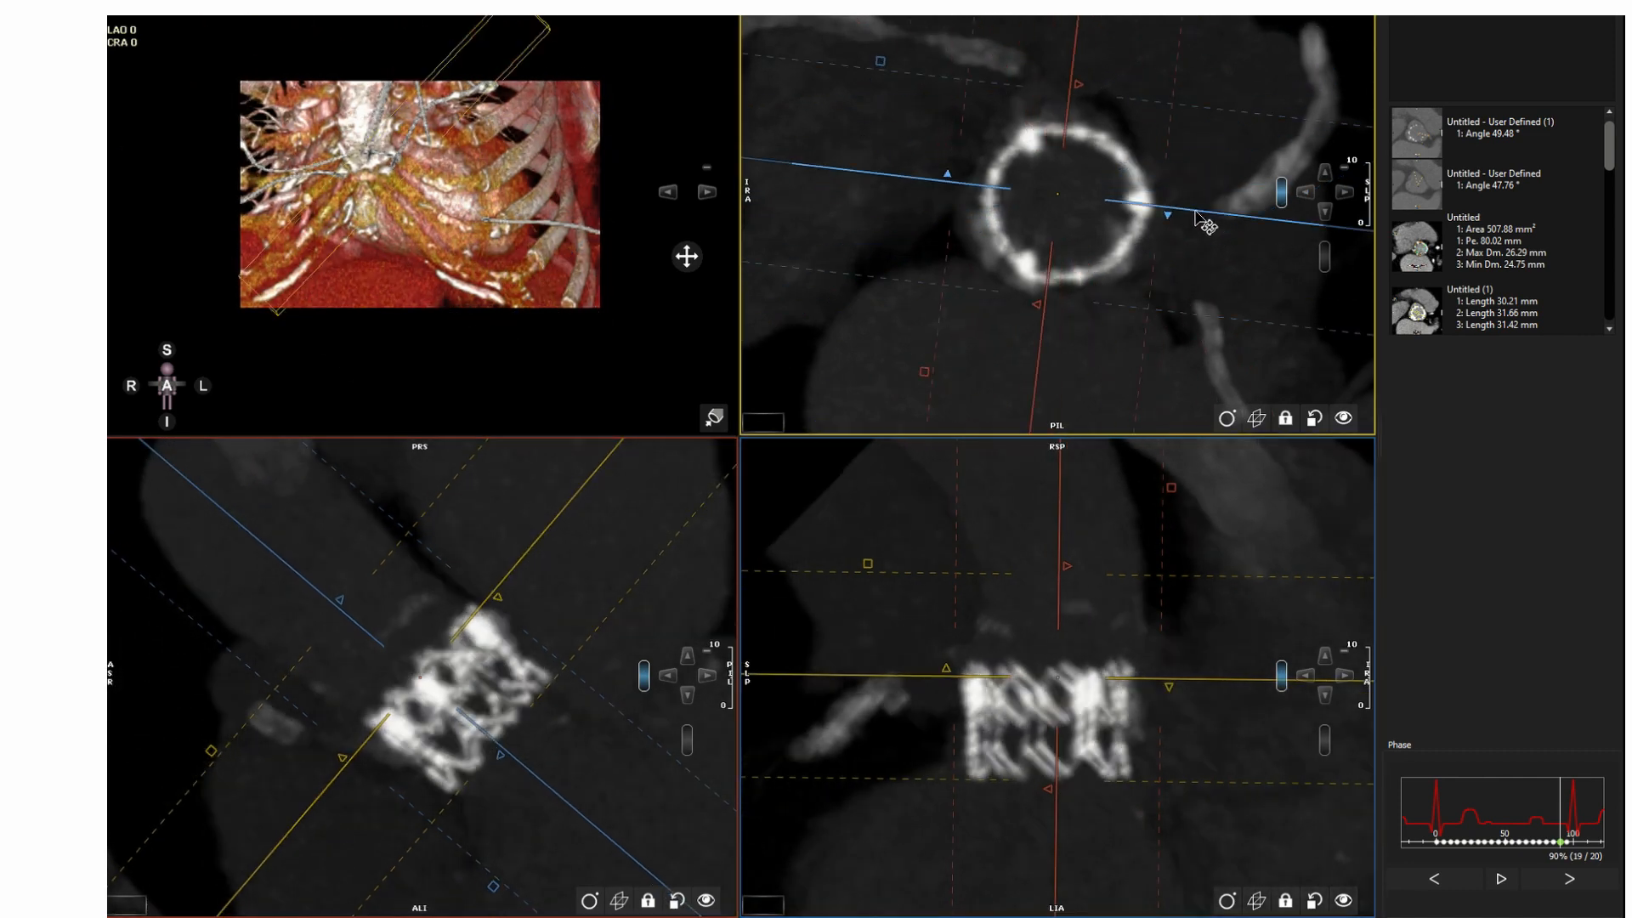
pyautogui.moveTo(535, 547); pyautogui.dragTo(537, 548)
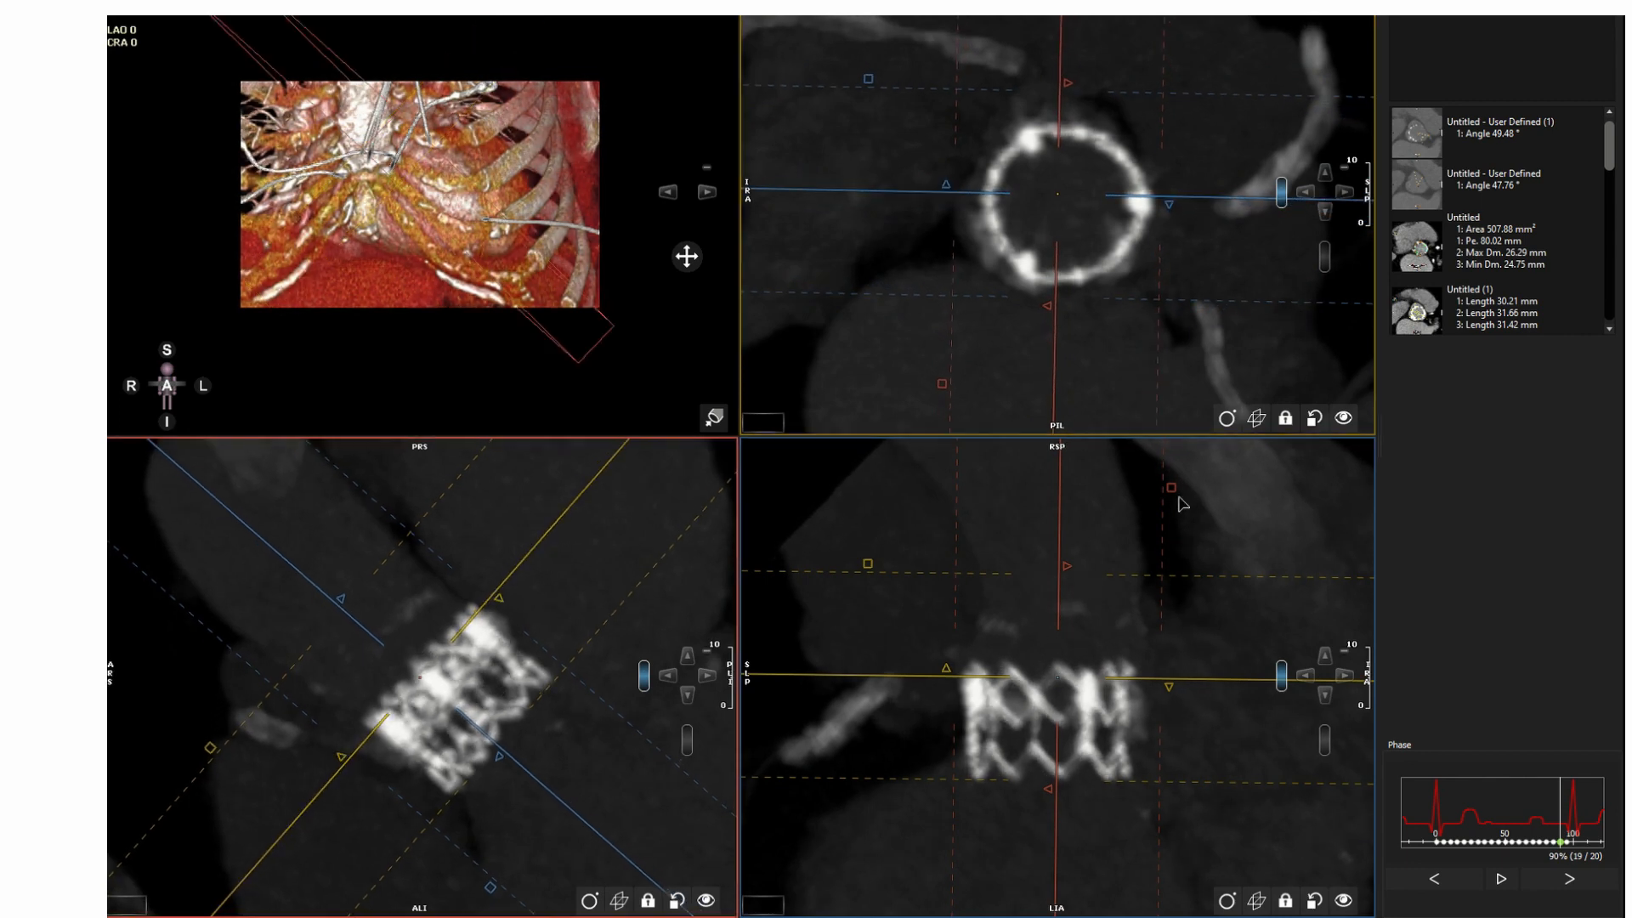
# Step: Thin the slab back to a single slice at the stent's outflow level and adjust the windowing so the struts stand out
pyautogui.moveTo(1174, 488); pyautogui.dragTo(996, 499)
pyautogui.moveTo(1209, 552); pyautogui.dragTo(1225, 519, button='right')
pyautogui.moveTo(1196, 375); pyautogui.dragTo(1001, 403, button='right')
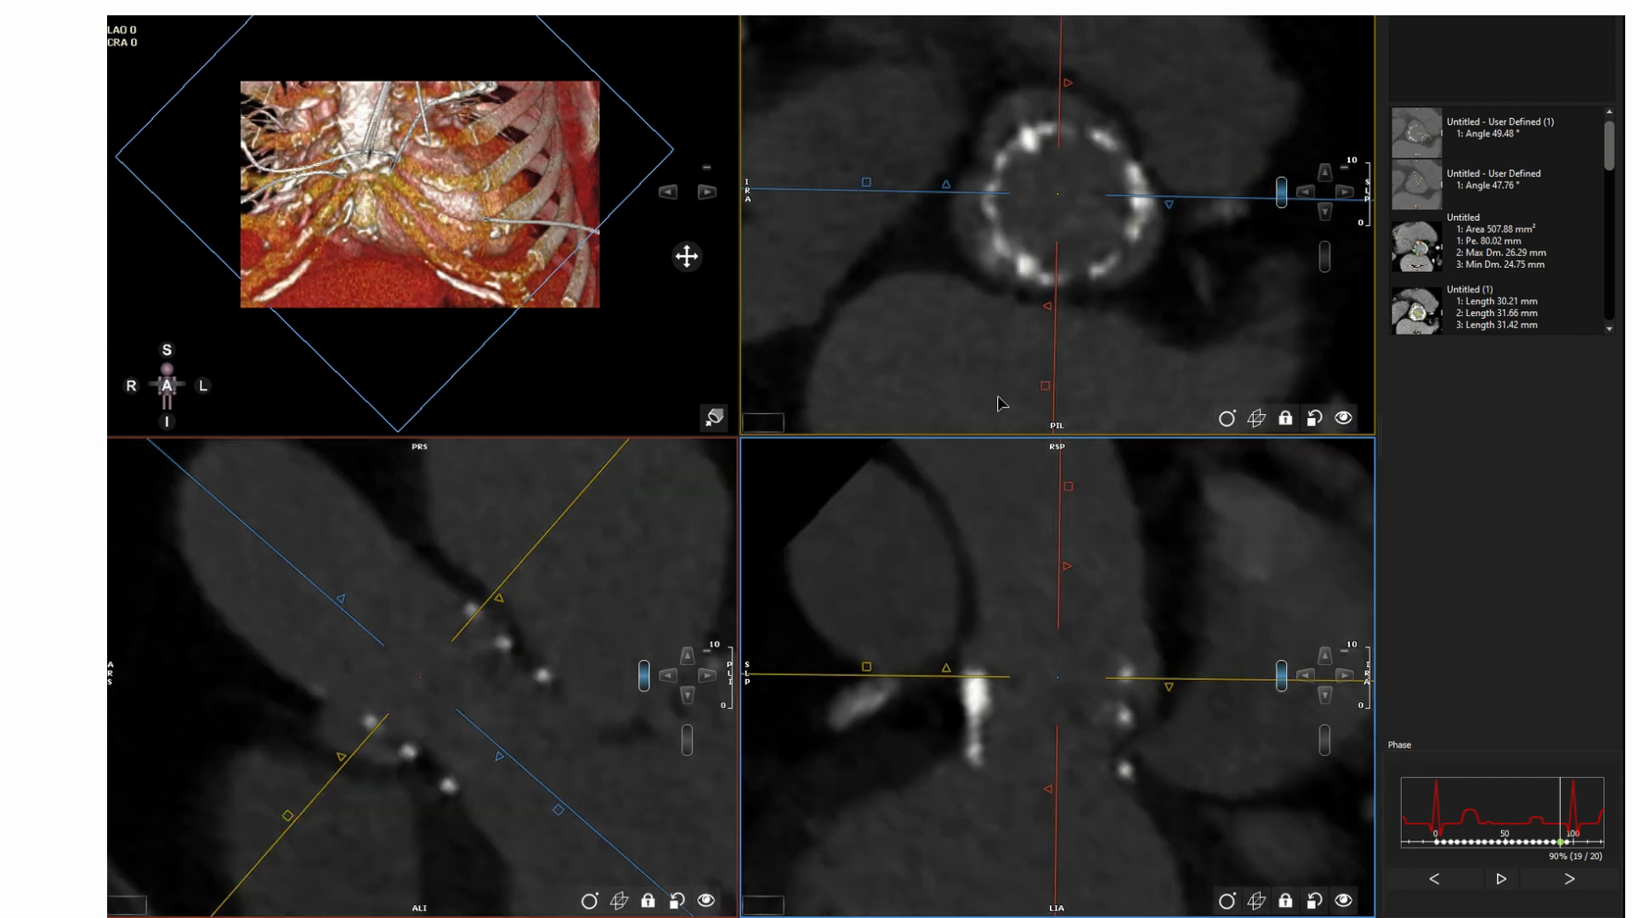
# Step: Trace a closed contour measurement around the stent frame at the outflow level and refine its control points to follow the struts
pyautogui.click(756, 411)
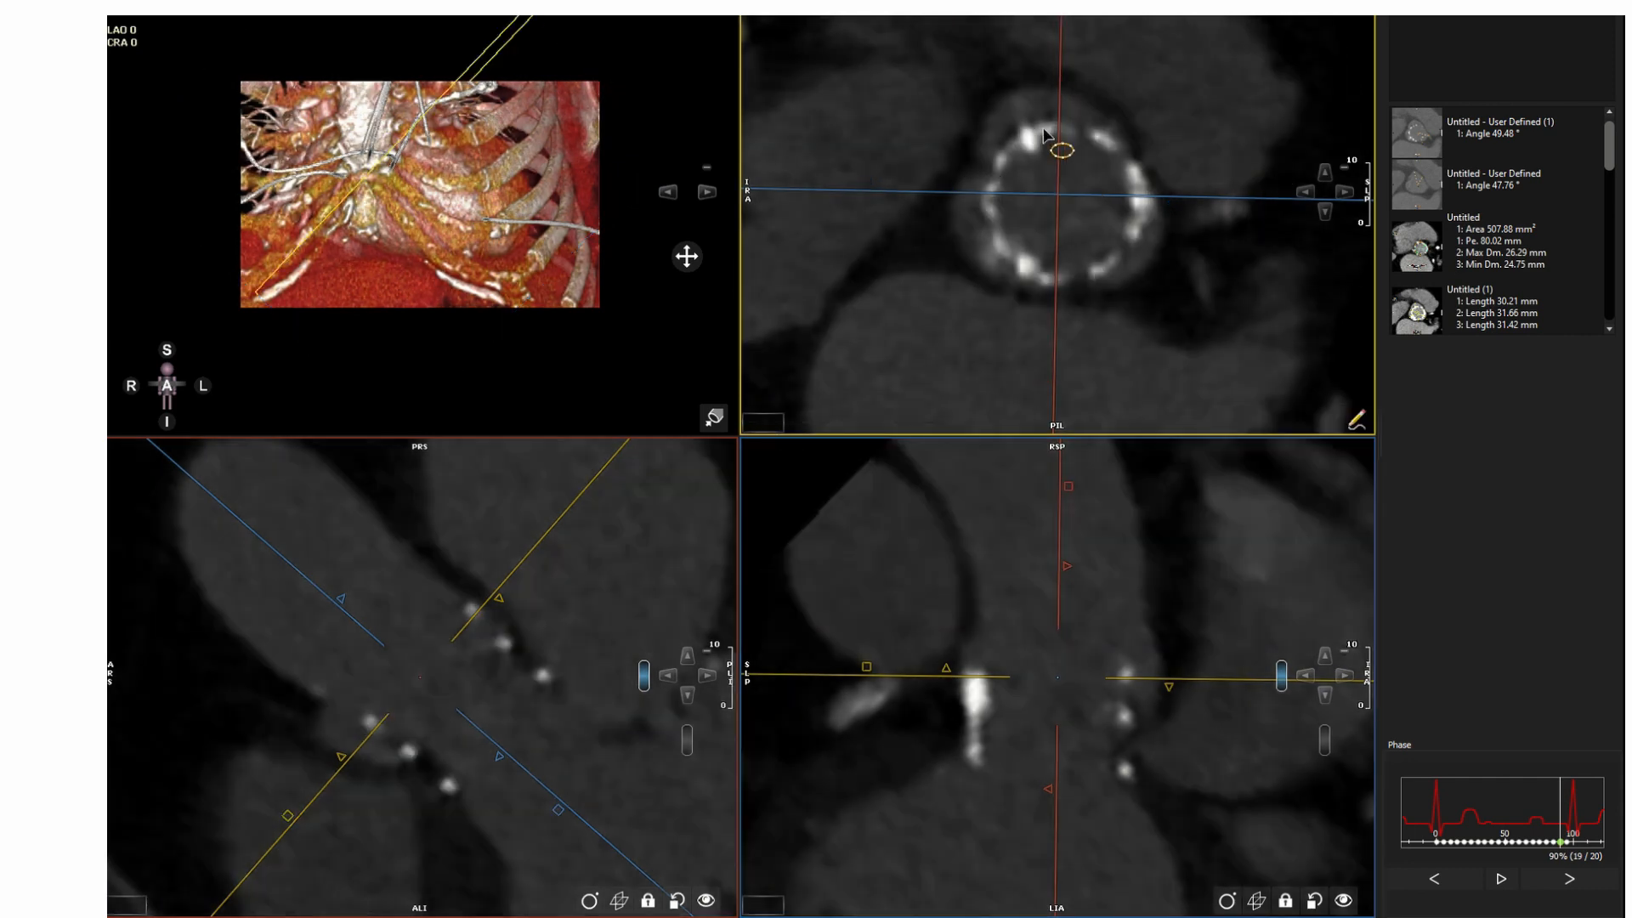
pyautogui.click(1017, 139)
pyautogui.click(1002, 159)
pyautogui.click(992, 194)
pyautogui.click(994, 225)
pyautogui.click(1004, 248)
pyautogui.click(1032, 271)
pyautogui.click(1055, 279)
pyautogui.click(1101, 270)
pyautogui.click(1118, 255)
pyautogui.click(1140, 224)
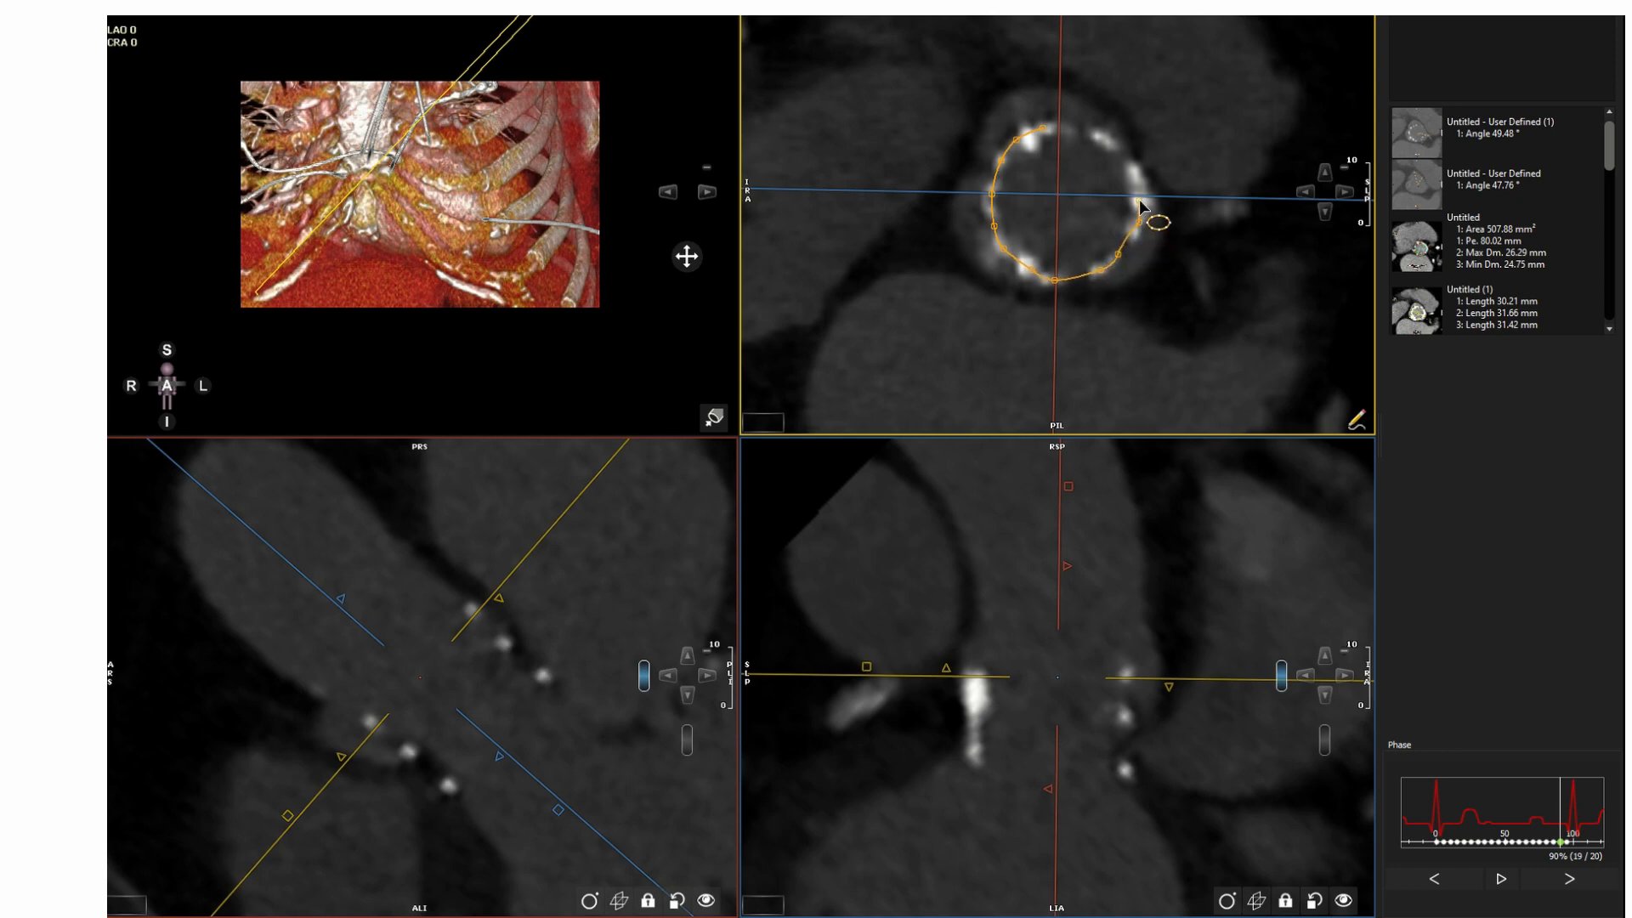
pyautogui.click(1140, 200)
pyautogui.doubleClick(1078, 128)
pyautogui.moveTo(1128, 155); pyautogui.dragTo(1113, 148)
pyautogui.moveTo(1131, 261); pyautogui.dragTo(1059, 278)
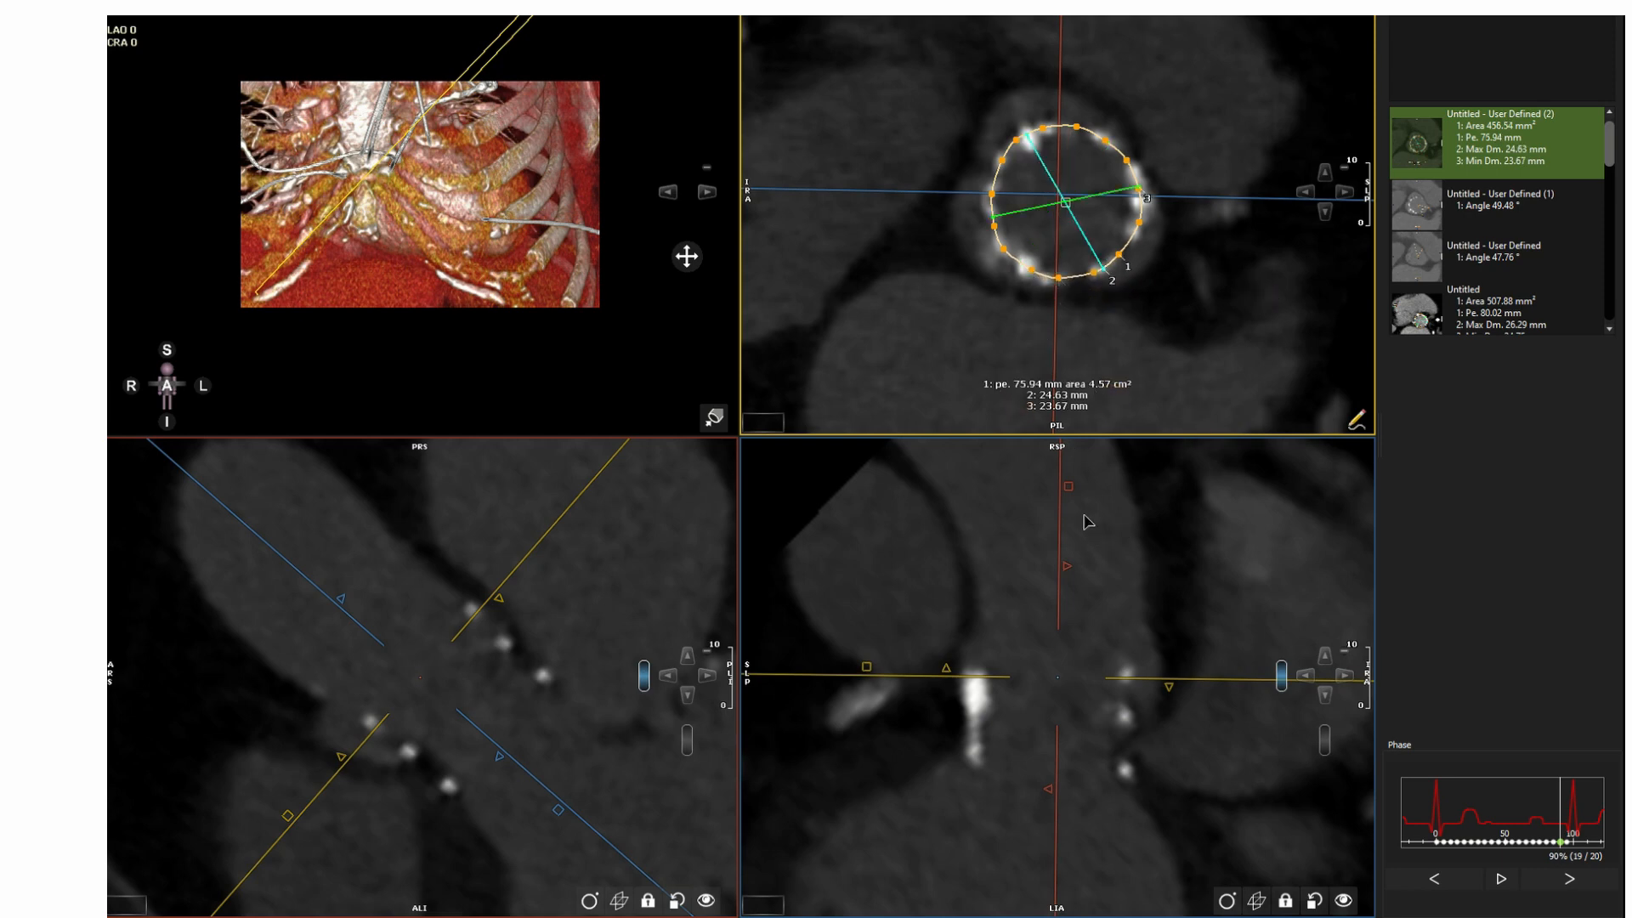
# Step: Move the cross-section to the middle of the stent frame using a thick slab, then thin it back to a single slice
pyautogui.moveTo(1069, 491); pyautogui.dragTo(1159, 504)
pyautogui.moveTo(1059, 687); pyautogui.dragTo(1051, 730)
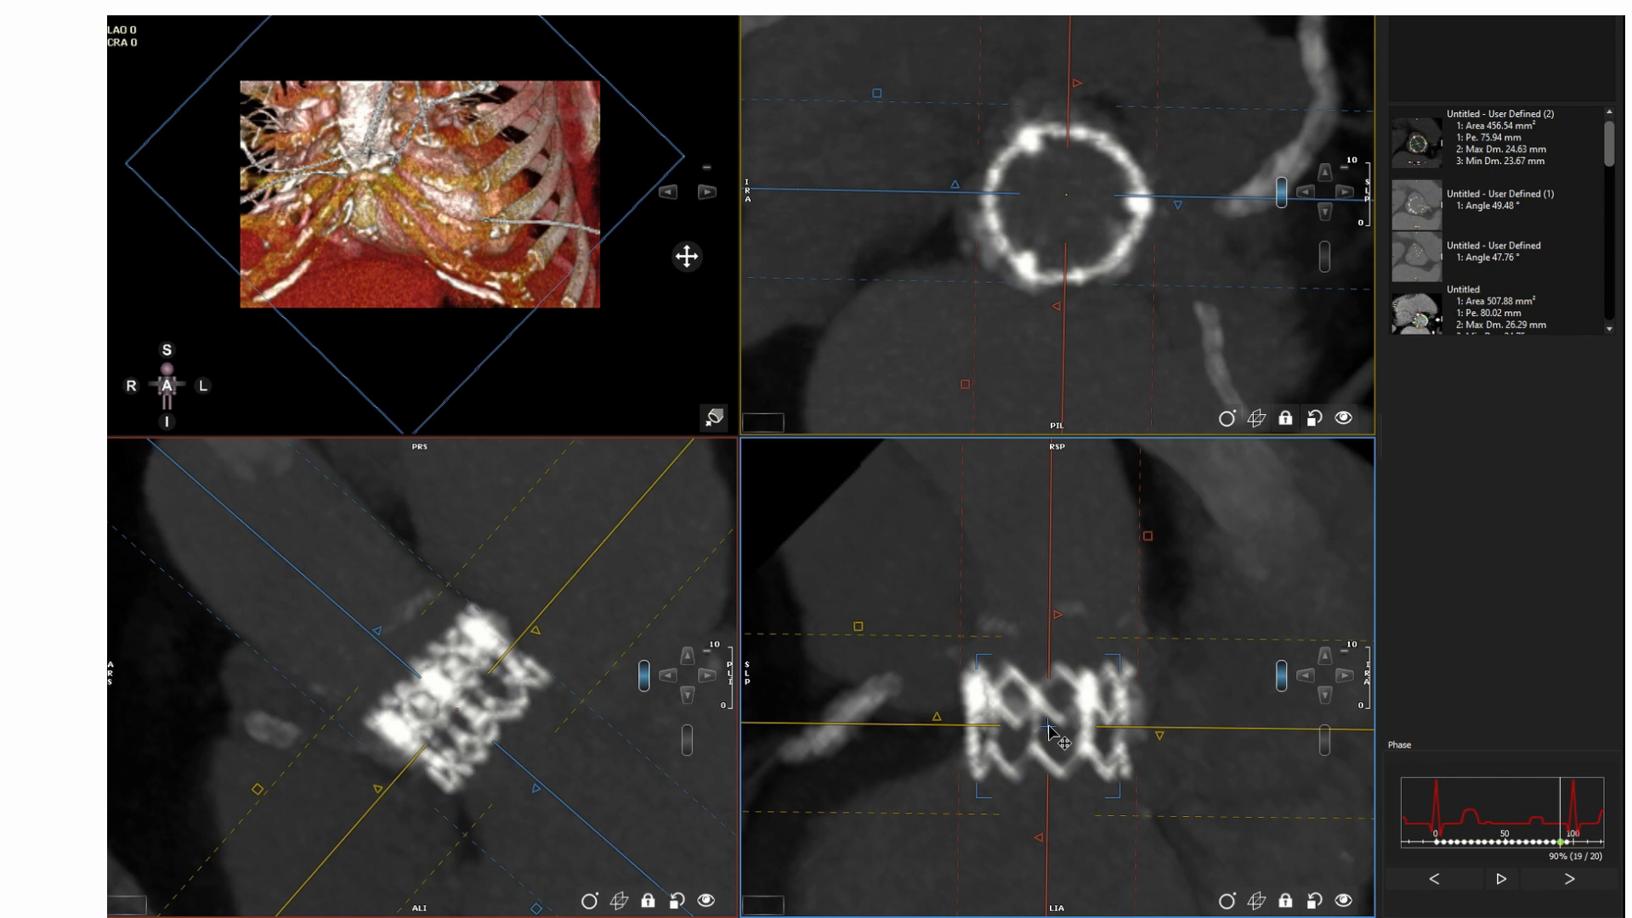
pyautogui.moveTo(1159, 490); pyautogui.dragTo(982, 490)
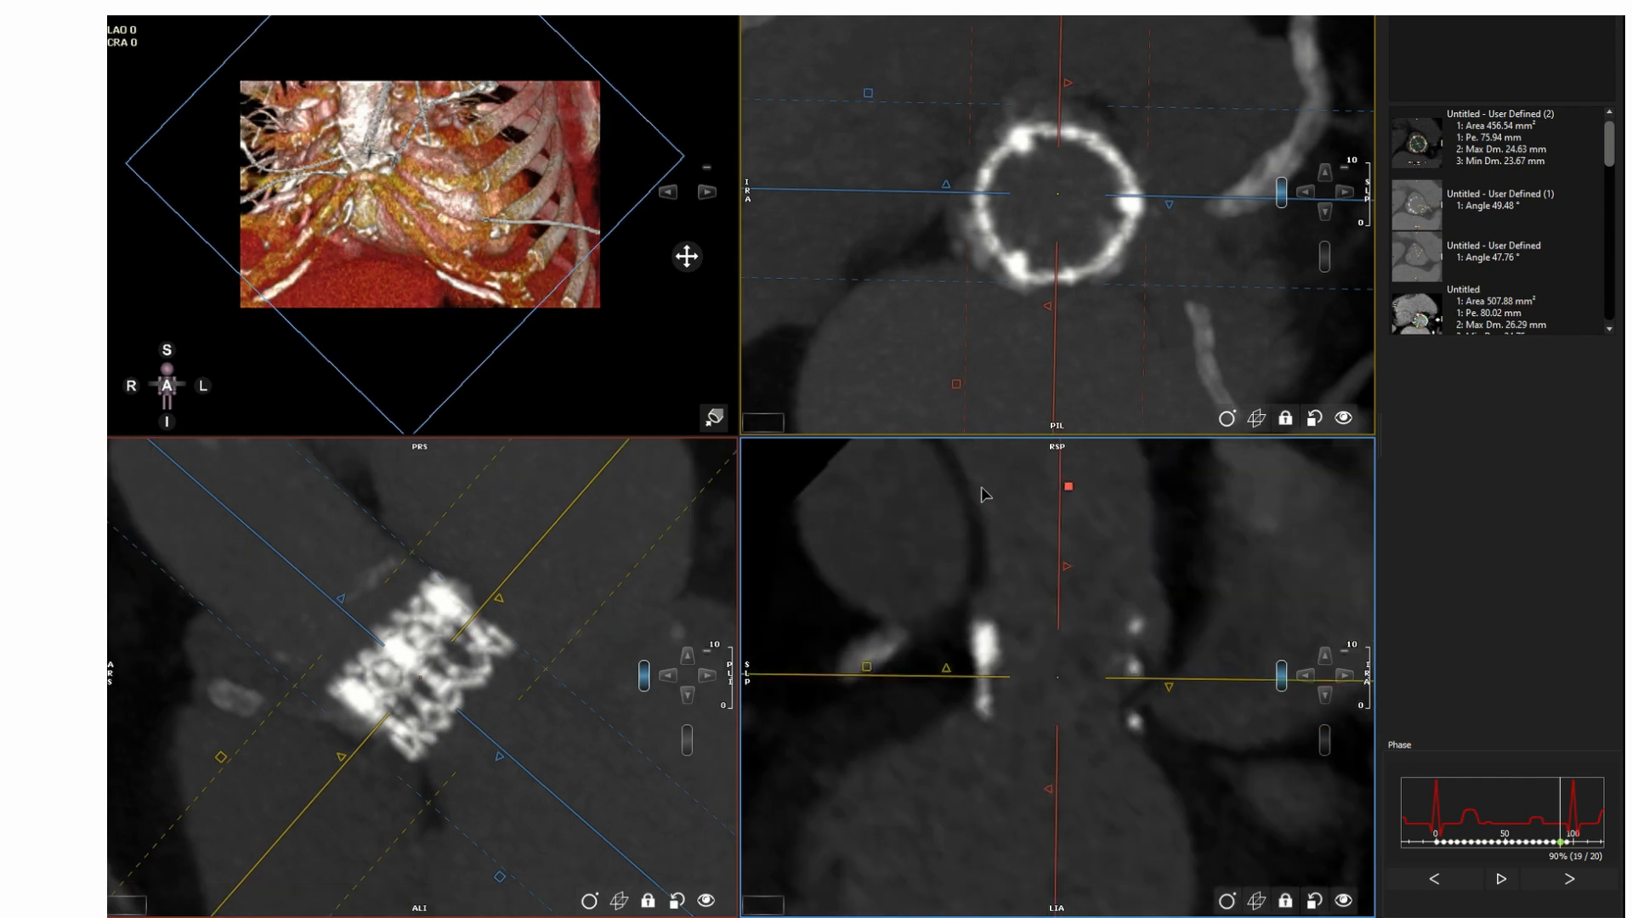
# Step: Trace a closed contour measurement along the ring of struts at the stent's mid level
pyautogui.click(780, 411)
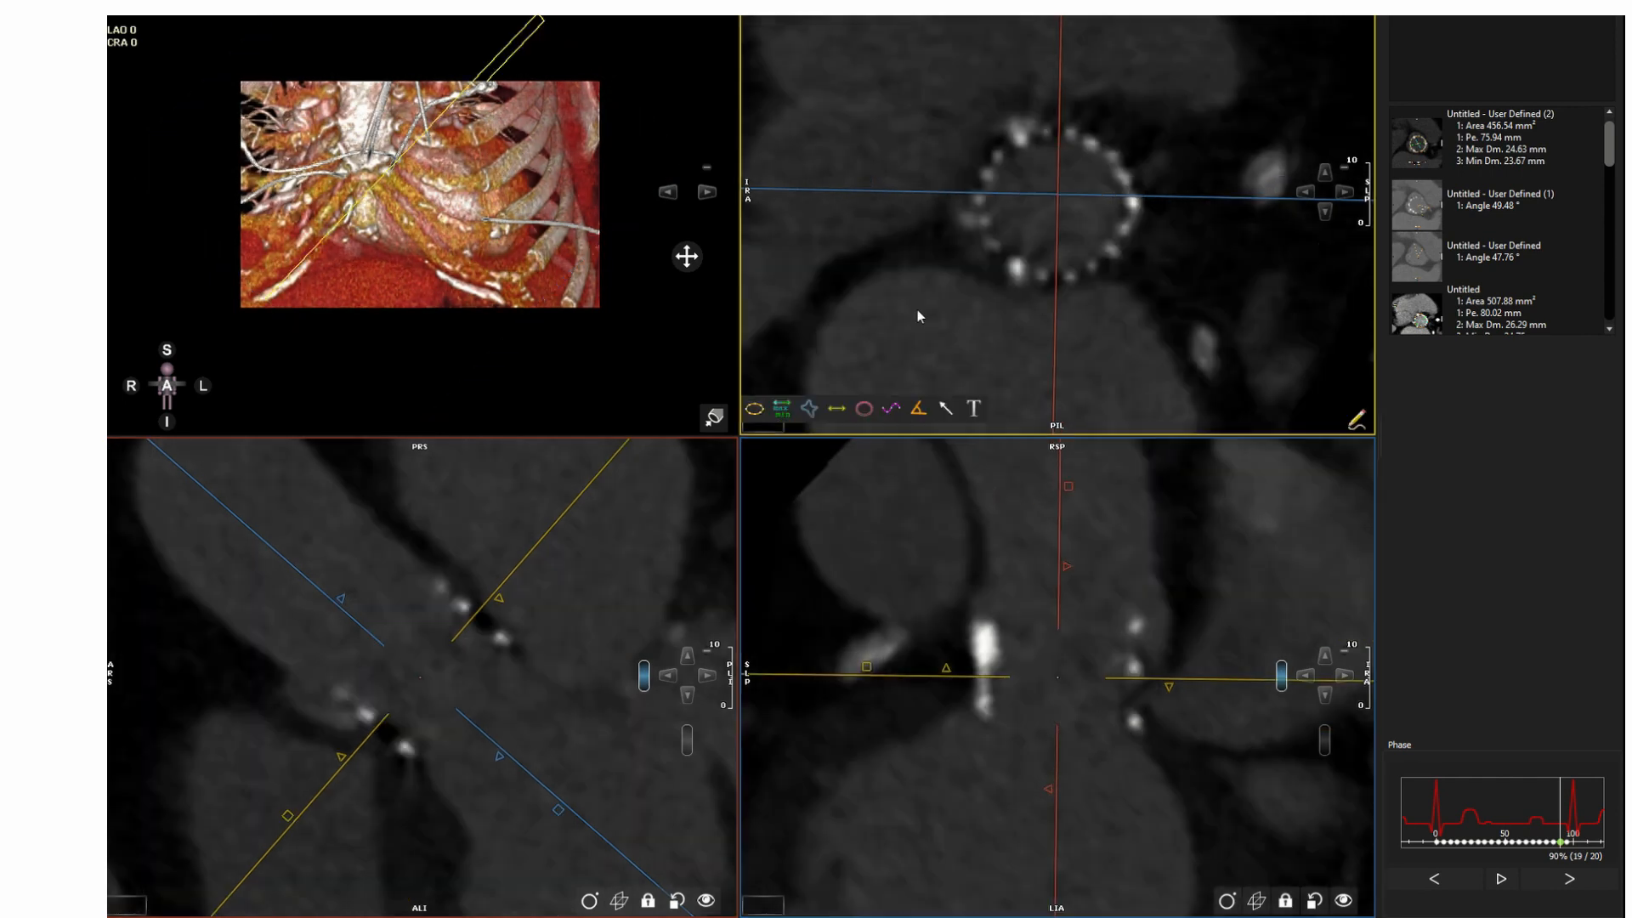
pyautogui.click(1019, 138)
pyautogui.click(1000, 152)
pyautogui.click(986, 179)
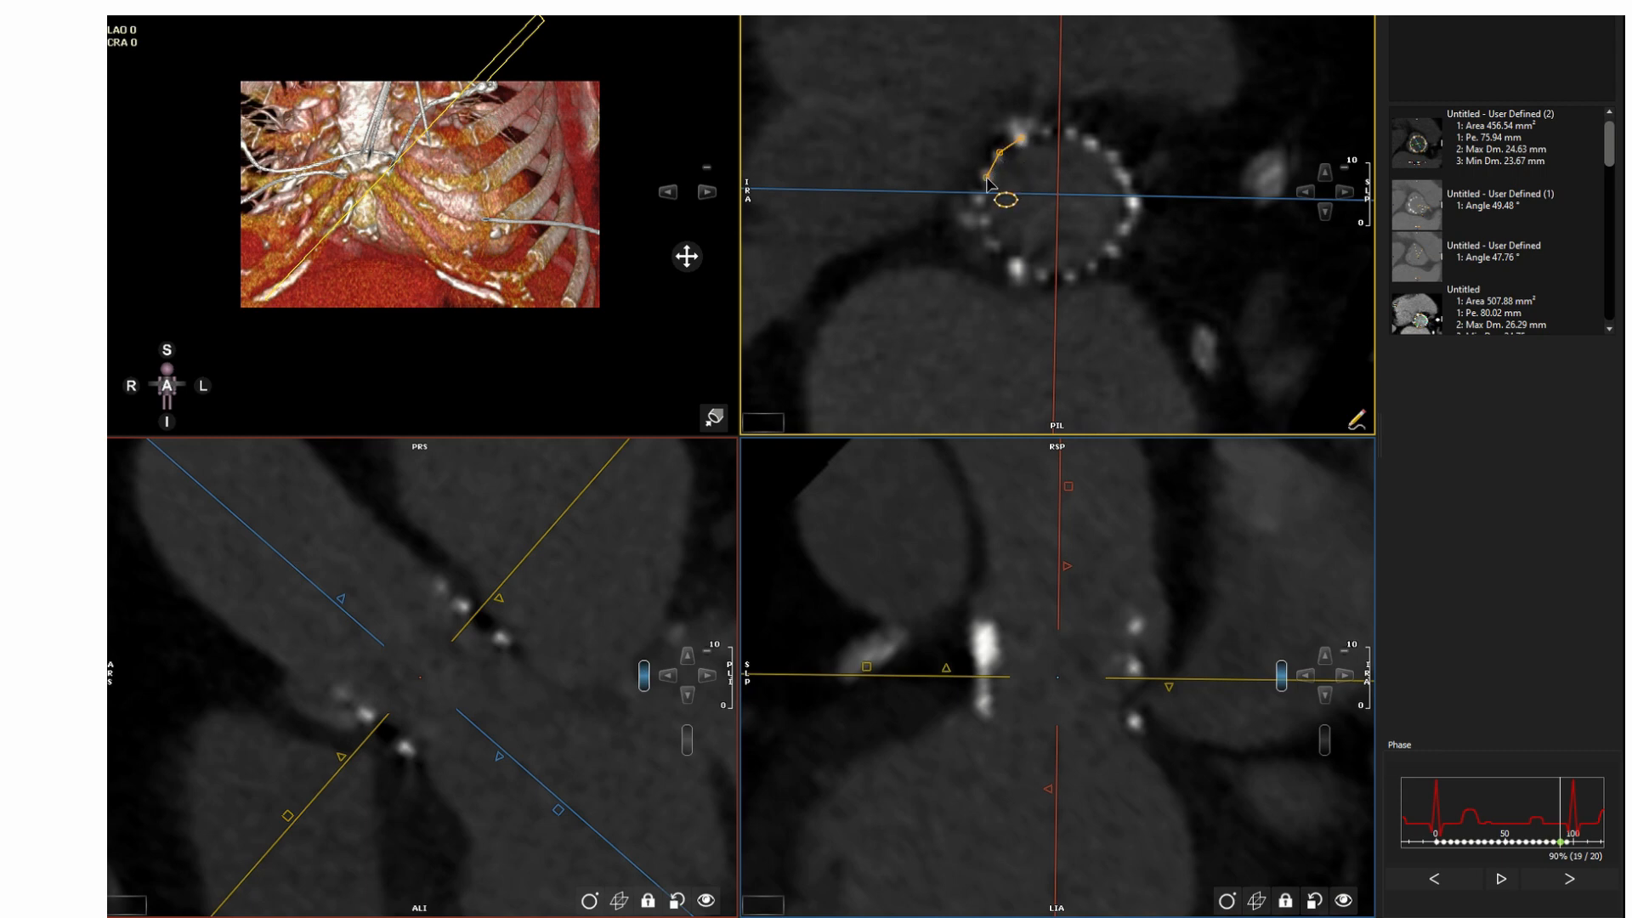
pyautogui.click(982, 207)
pyautogui.click(994, 241)
pyautogui.click(1014, 262)
pyautogui.click(1043, 275)
pyautogui.click(1079, 271)
pyautogui.click(1111, 251)
pyautogui.click(1127, 226)
pyautogui.click(1131, 202)
pyautogui.click(1113, 154)
pyautogui.click(1091, 139)
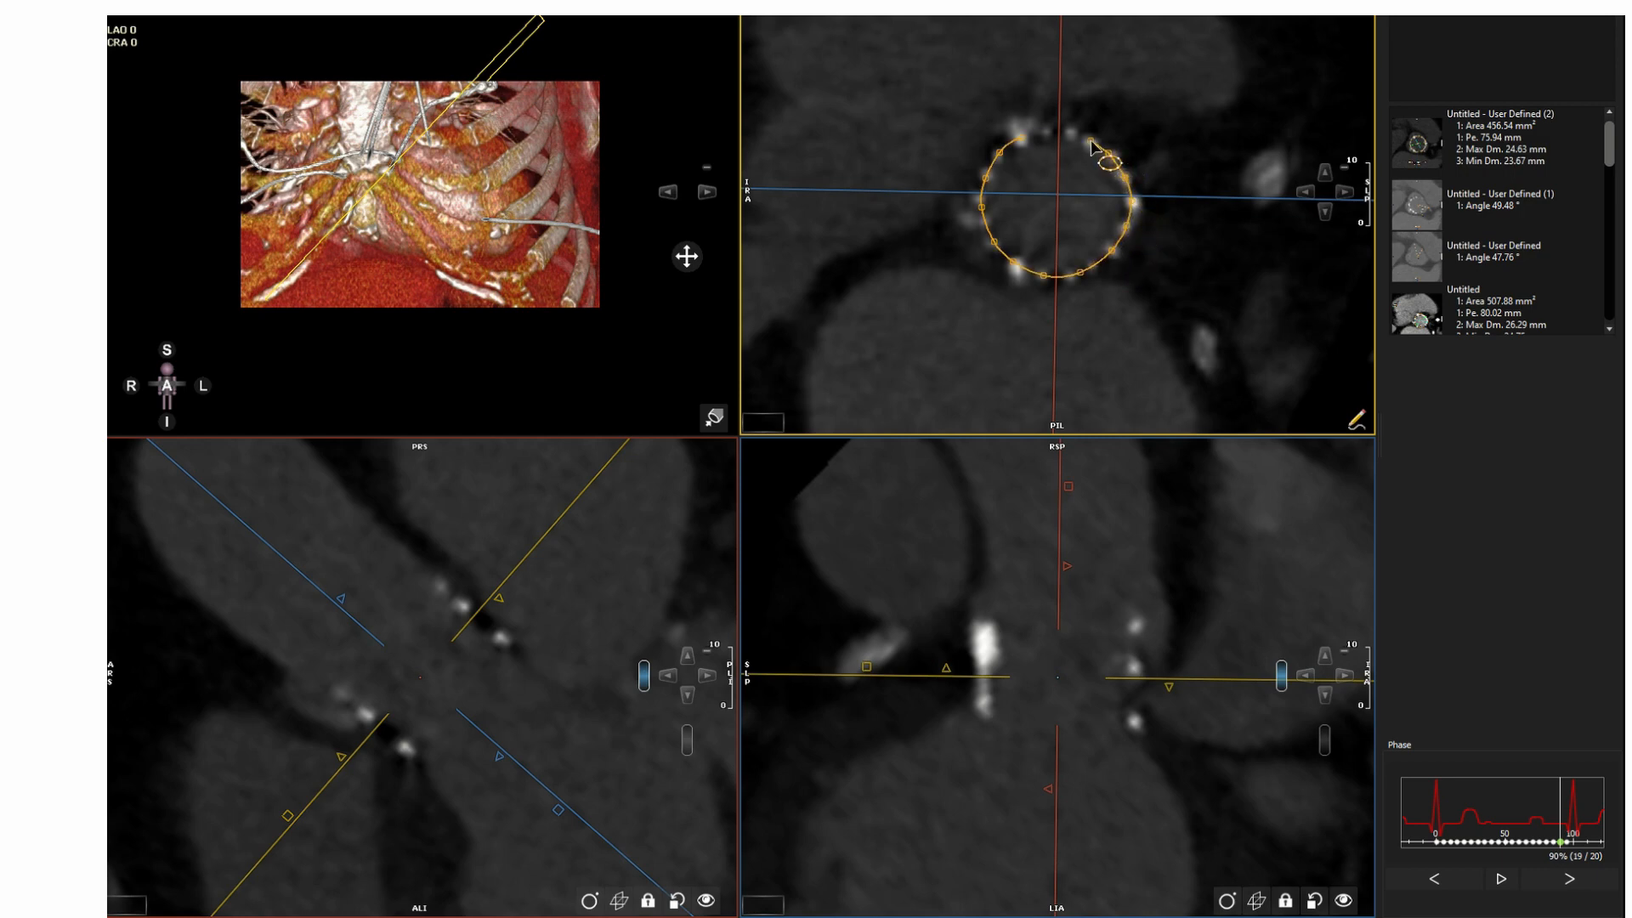
pyautogui.click(1071, 133)
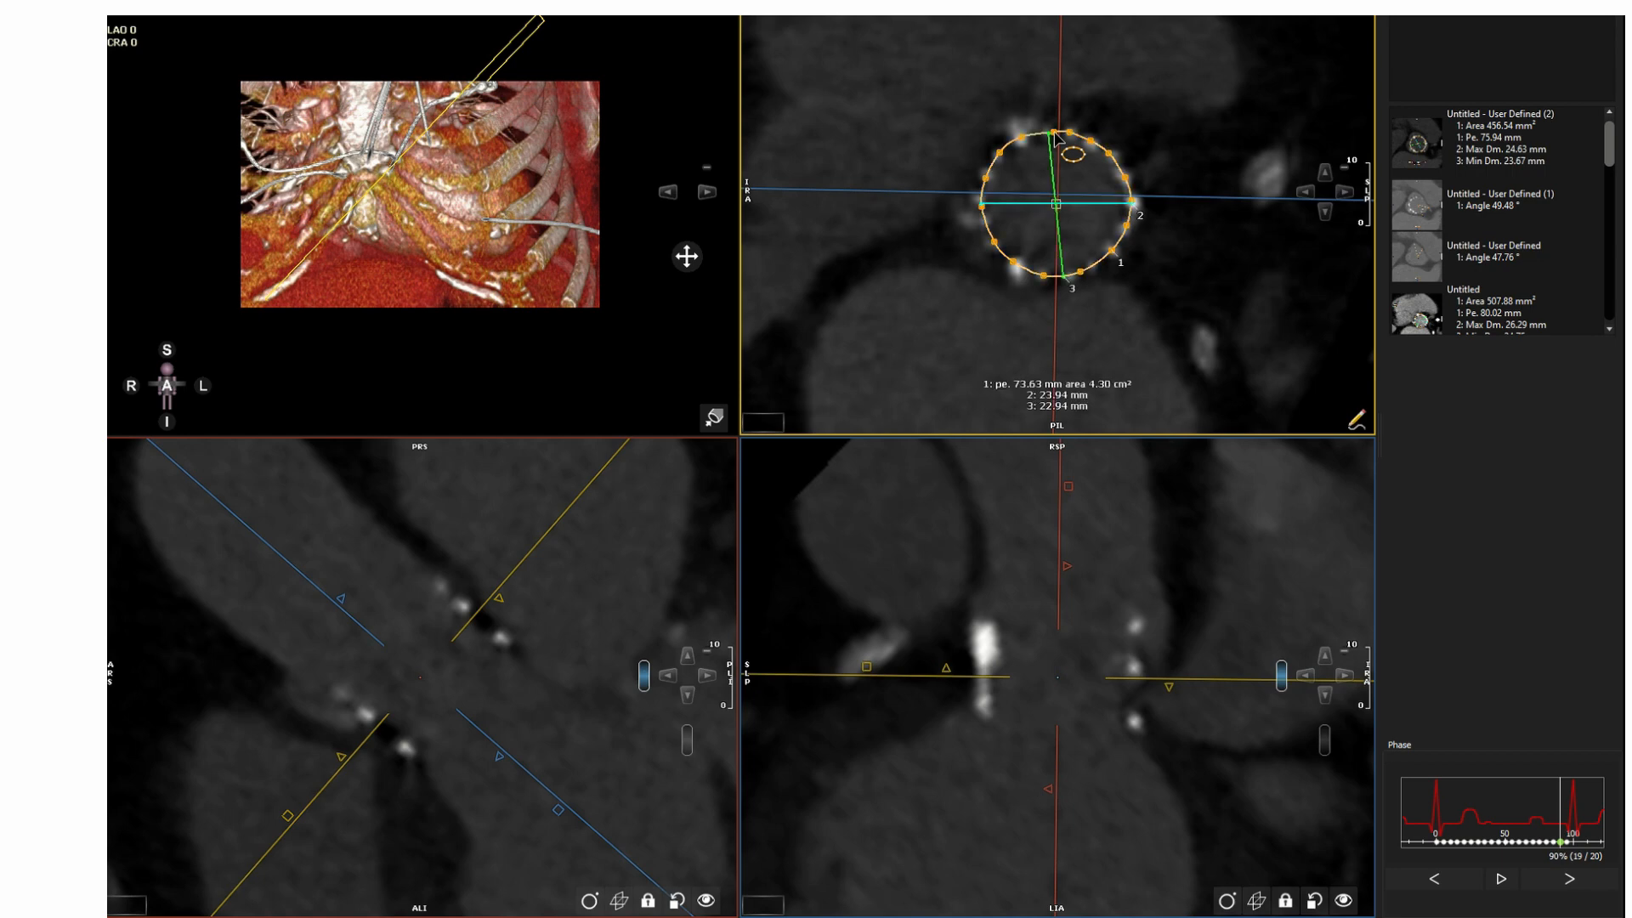
pyautogui.click(1054, 134)
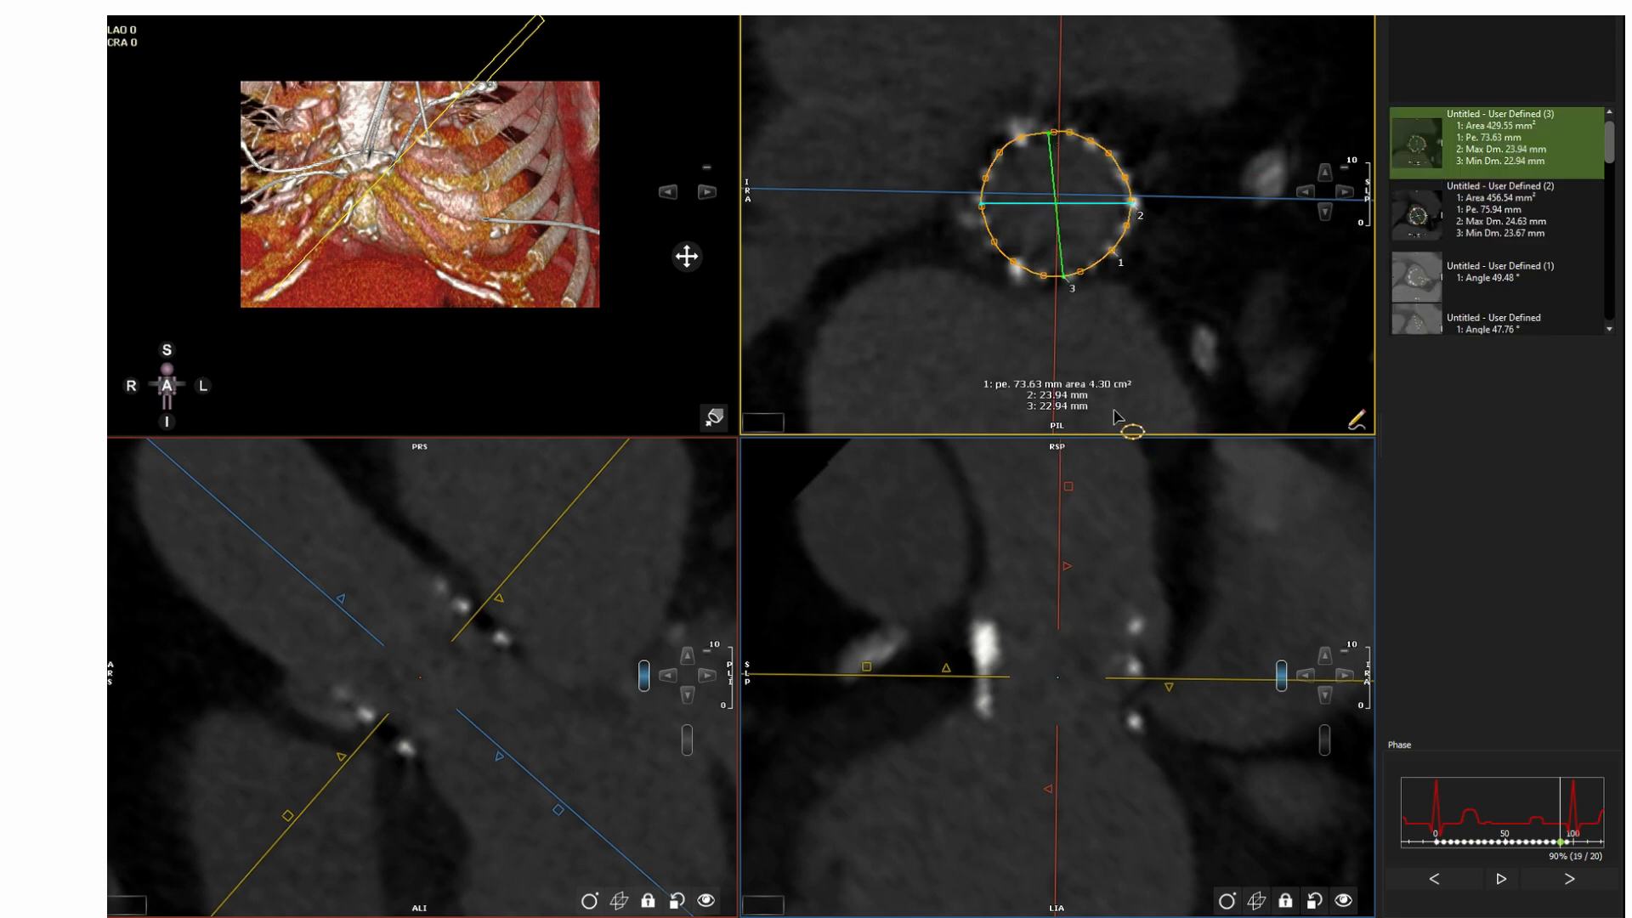
# Step: Move the cross-section to the inflow end of the stent frame using a thick slab, then restore the single thin slice
pyautogui.moveTo(1086, 489); pyautogui.dragTo(1160, 489)
pyautogui.moveTo(1058, 677); pyautogui.dragTo(1056, 721)
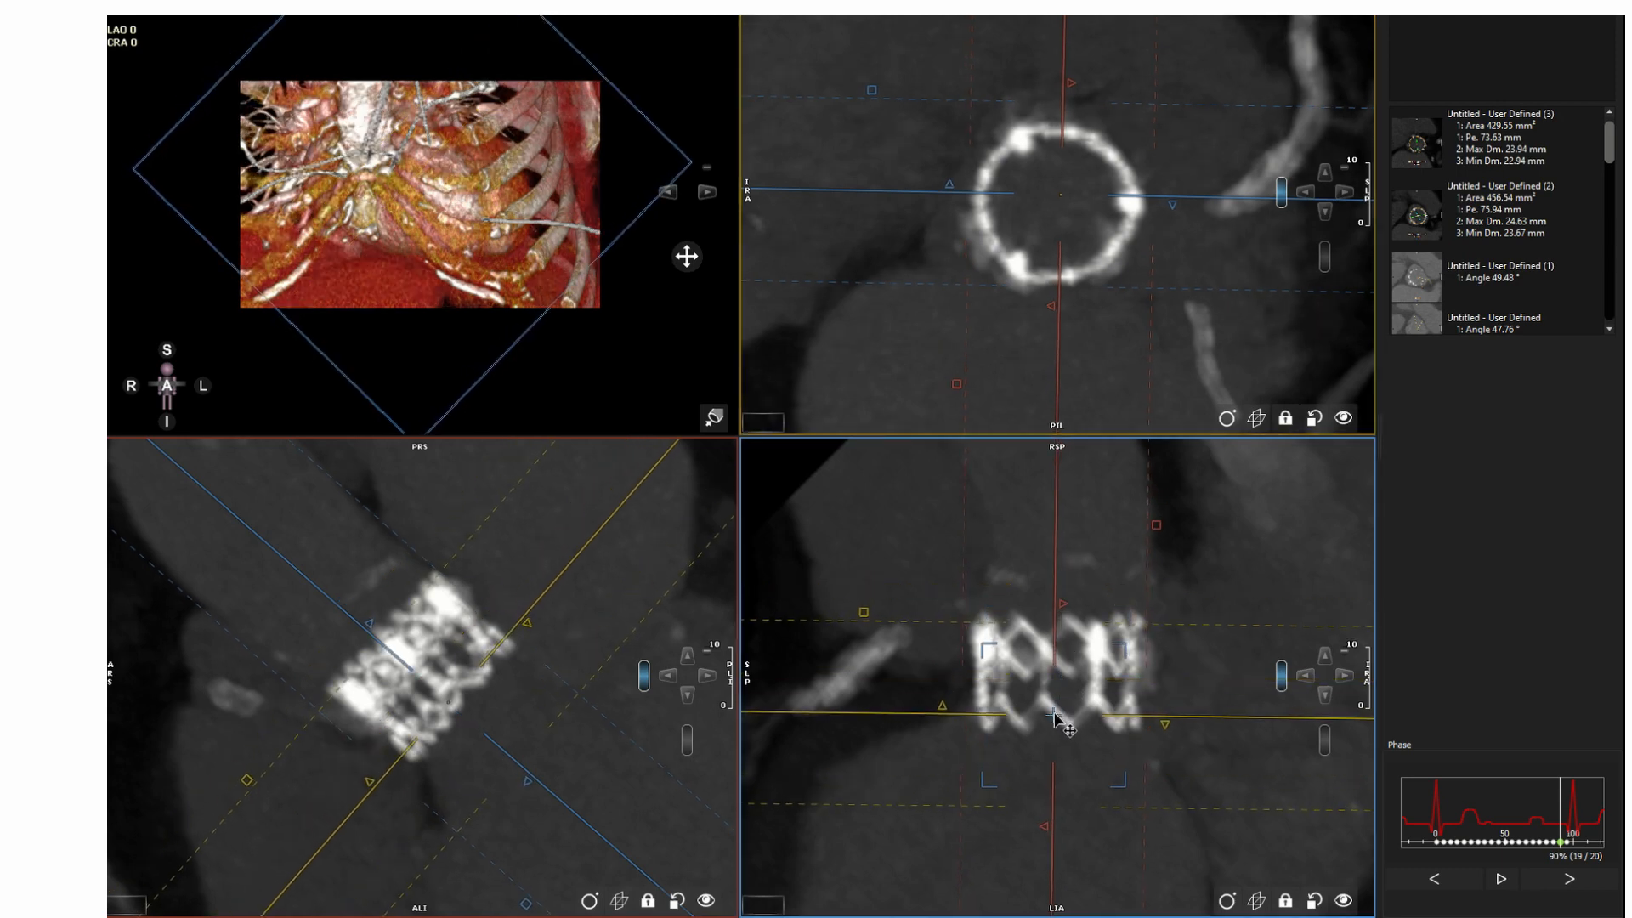
pyautogui.moveTo(889, 697); pyautogui.dragTo(889, 661)
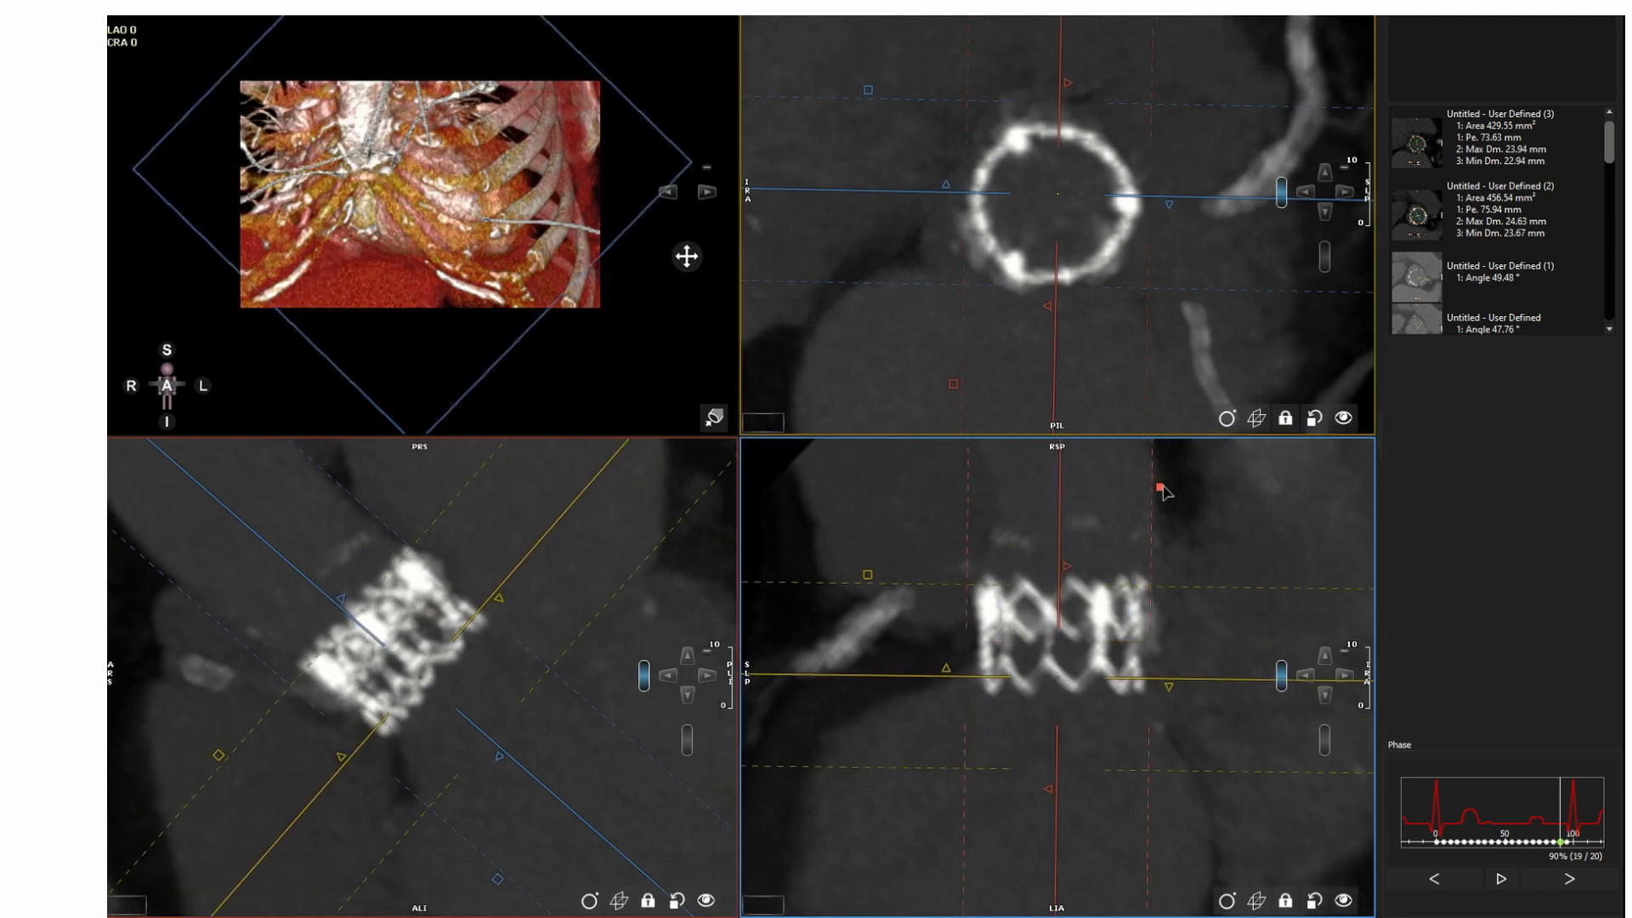
pyautogui.moveTo(1159, 489); pyautogui.dragTo(996, 494)
# Step: Trace a closed contour measurement around the ring of stent struts at the inflow level
pyautogui.click(760, 414)
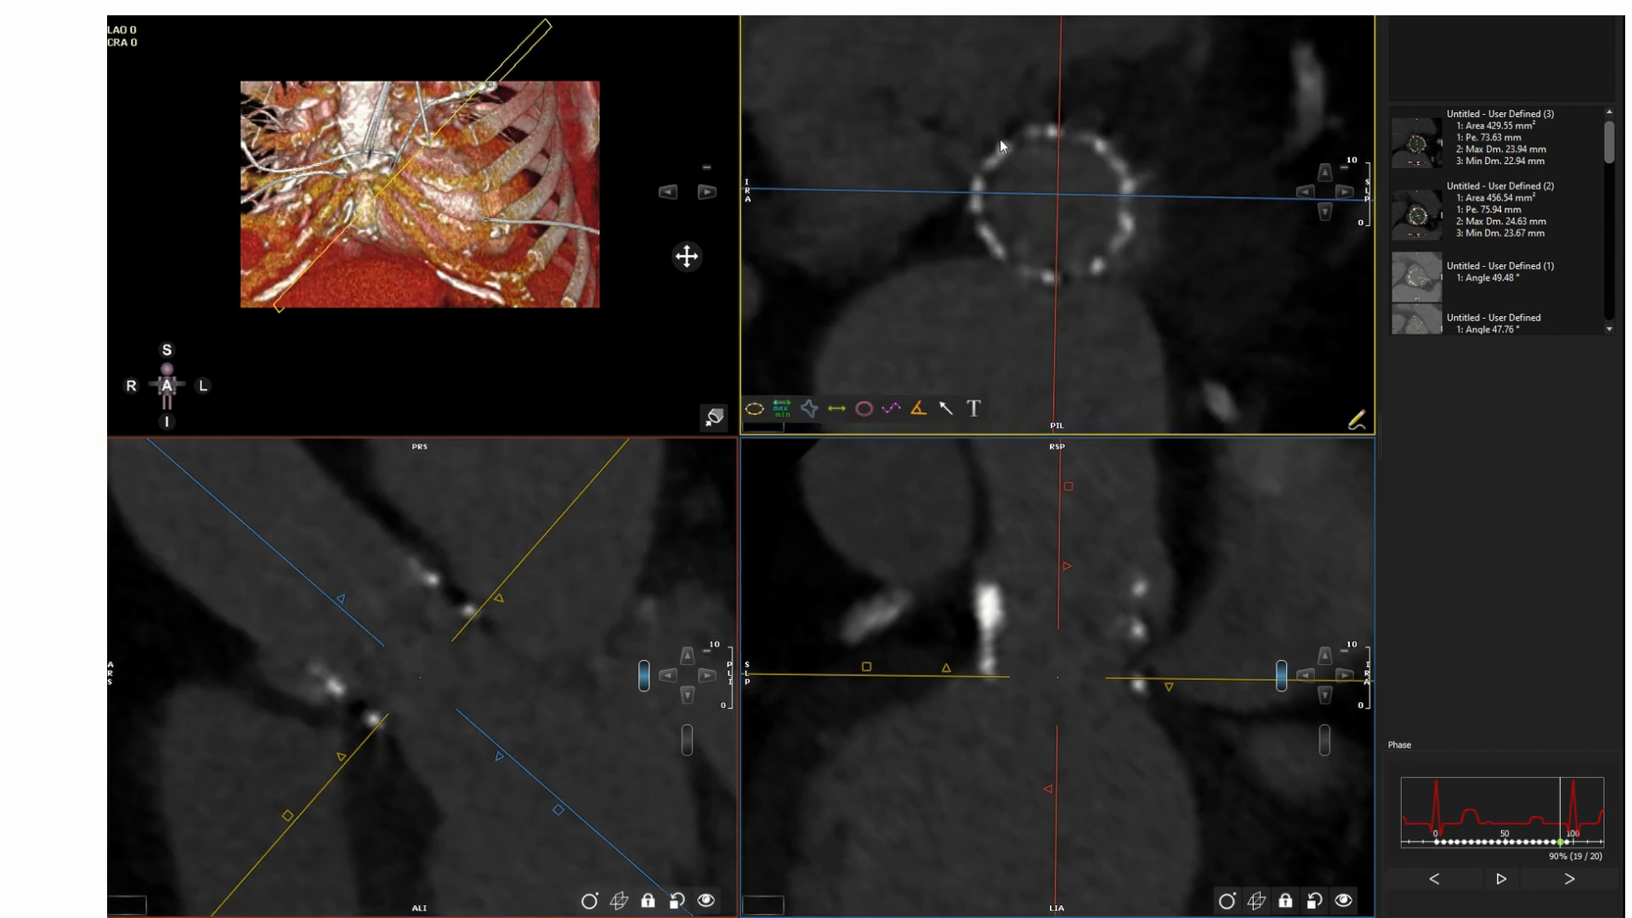
pyautogui.click(1053, 130)
pyautogui.click(1016, 137)
pyautogui.click(991, 159)
pyautogui.click(979, 187)
pyautogui.click(982, 230)
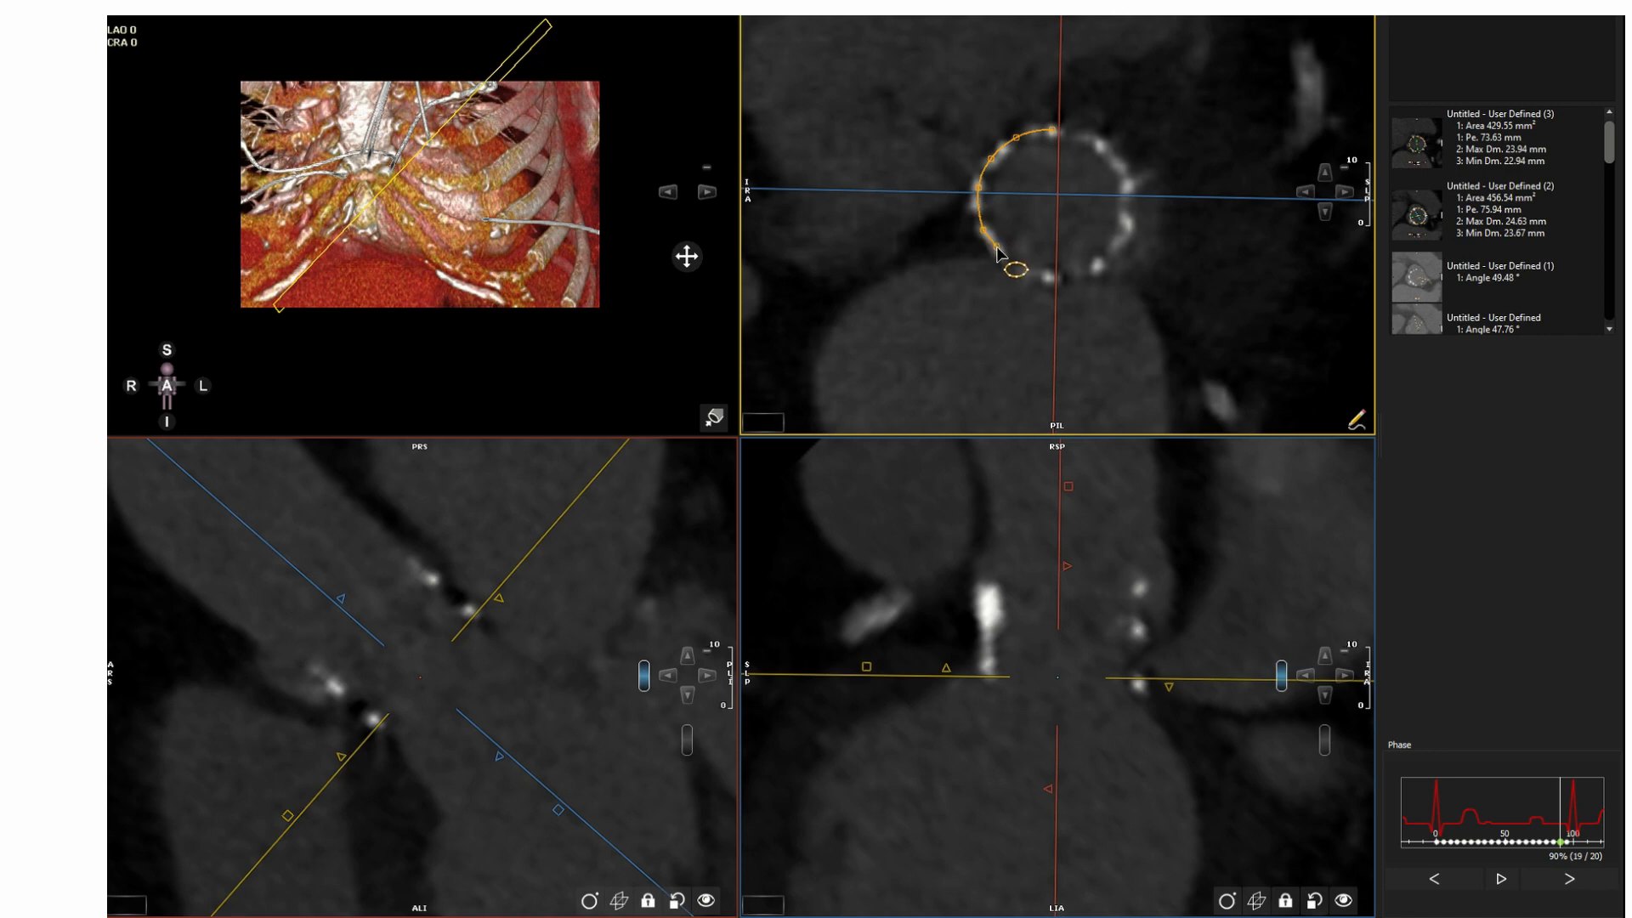
pyautogui.click(1001, 253)
pyautogui.click(1021, 268)
pyautogui.click(1059, 278)
pyautogui.click(1101, 263)
pyautogui.click(1128, 226)
pyautogui.click(1129, 184)
pyautogui.click(1093, 138)
pyautogui.doubleClick(1094, 141)
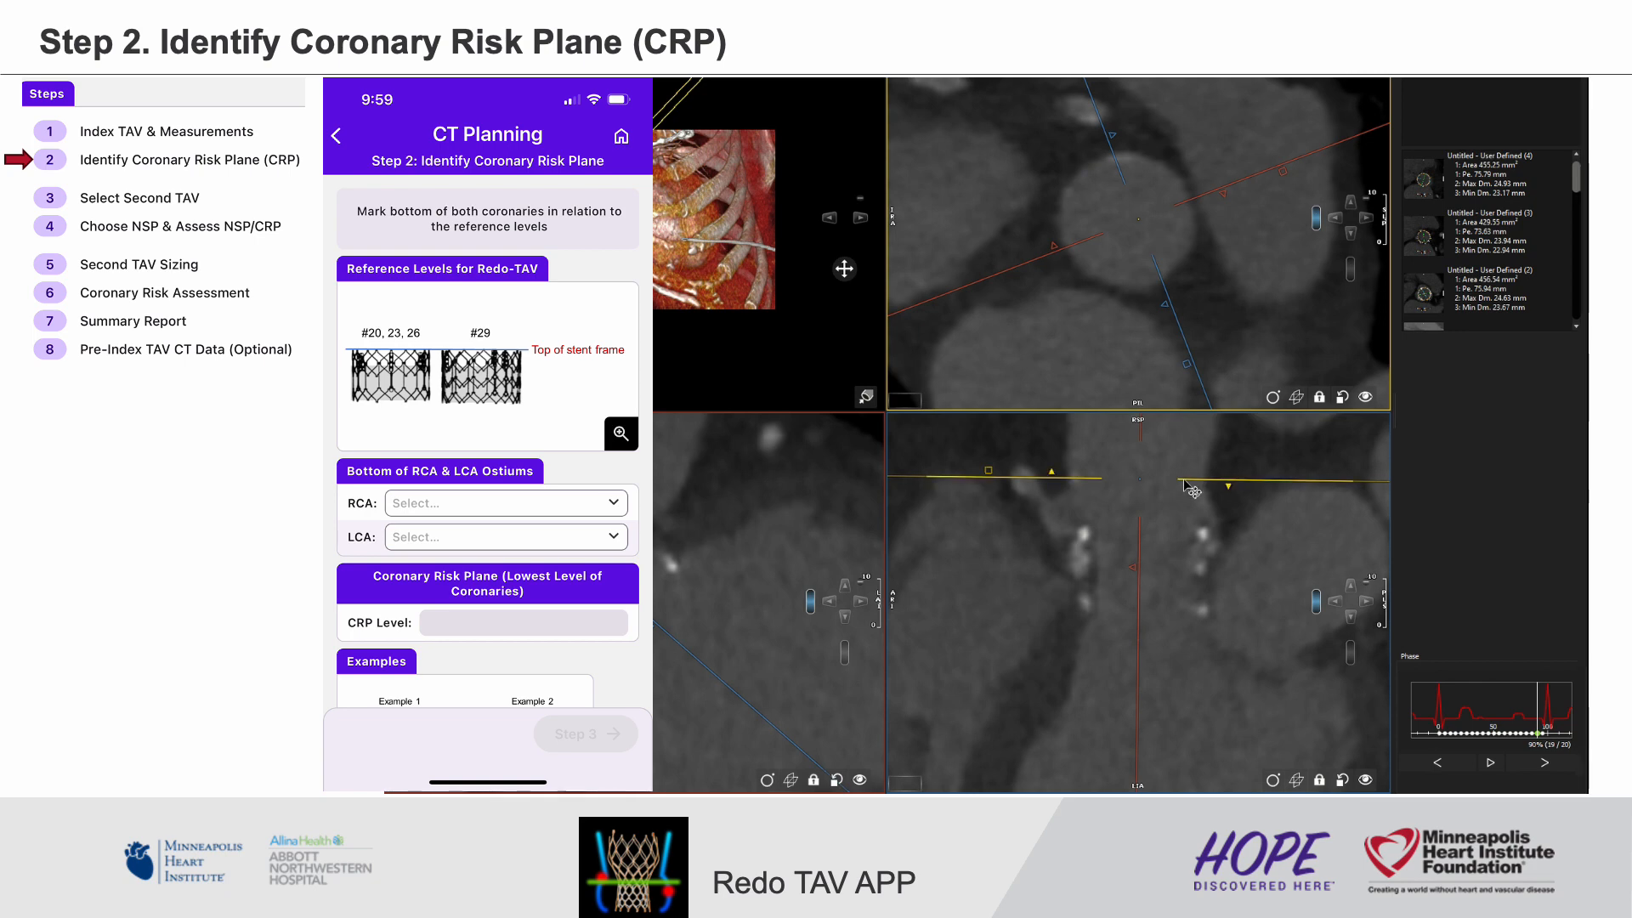
# Step: Examine the cross-sections from the ascending aorta down to the stent frame, comparing the bottom of the right coronary ostium with the frame's top
pyautogui.scroll(-2, 1178, 514)
pyautogui.scroll(2, 1218, 315)
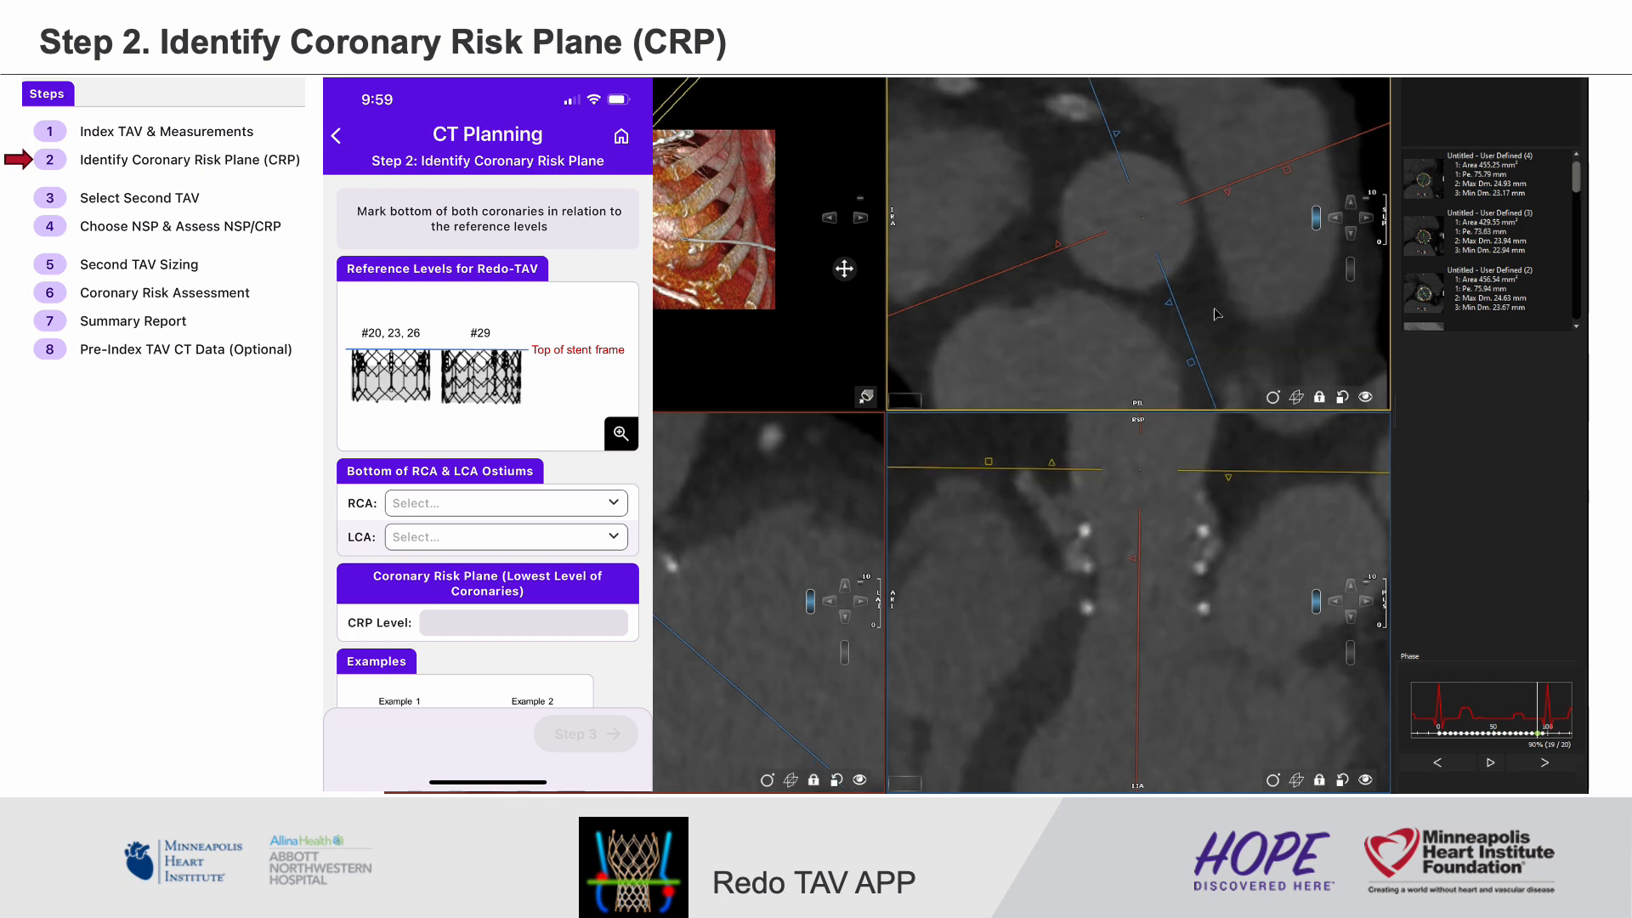
pyautogui.scroll(-4, 1217, 314)
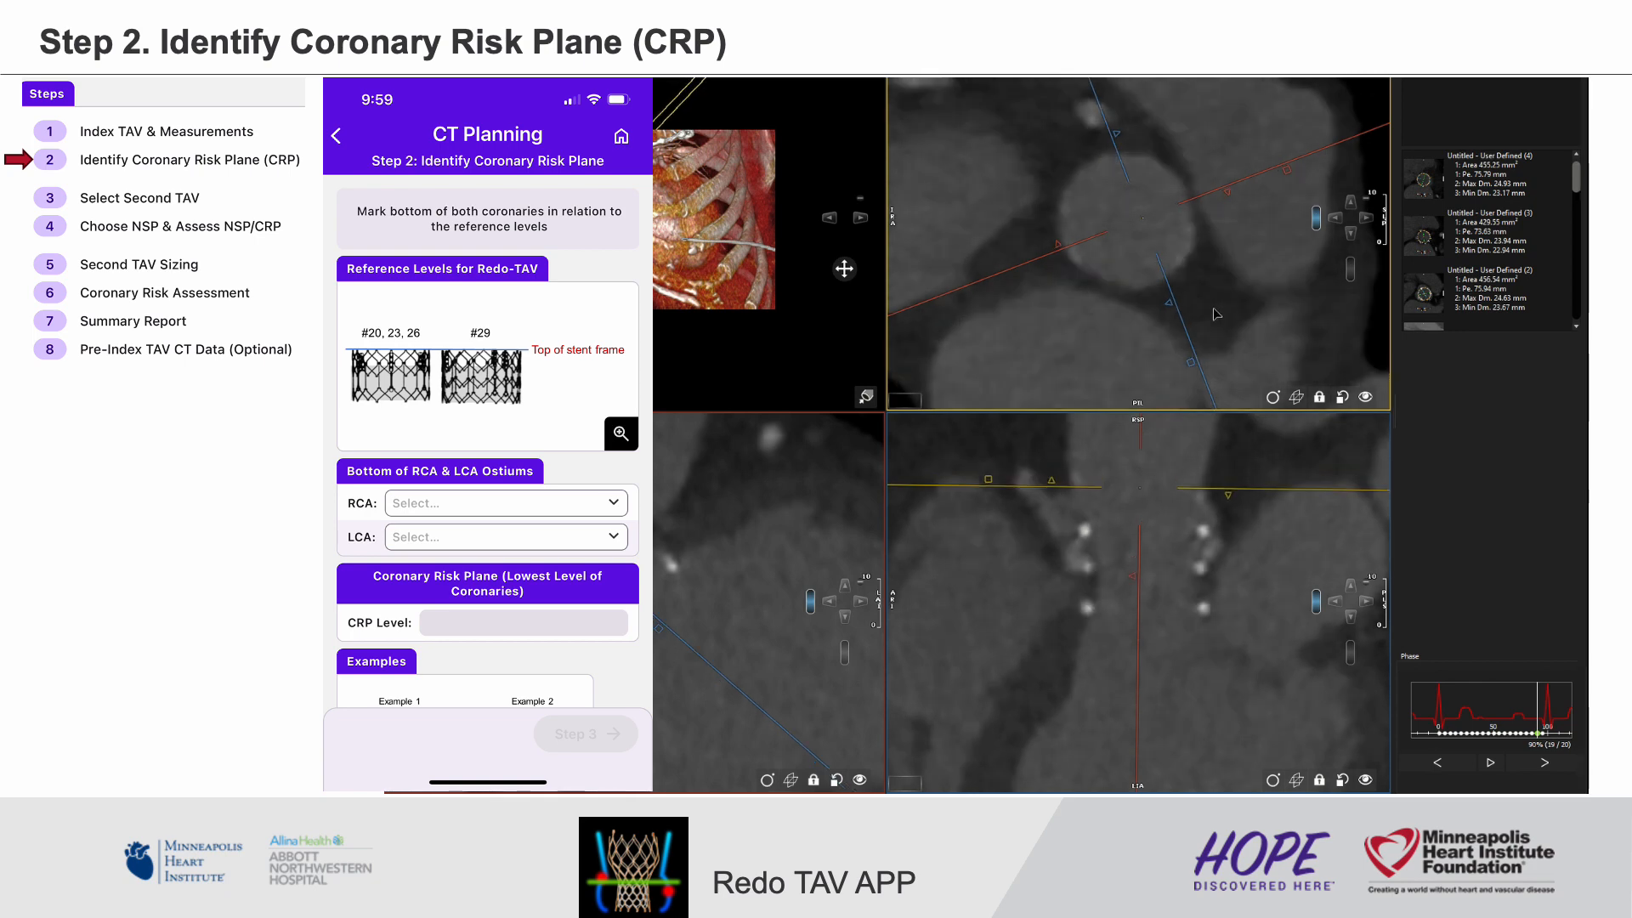
pyautogui.scroll(-2, 1218, 314)
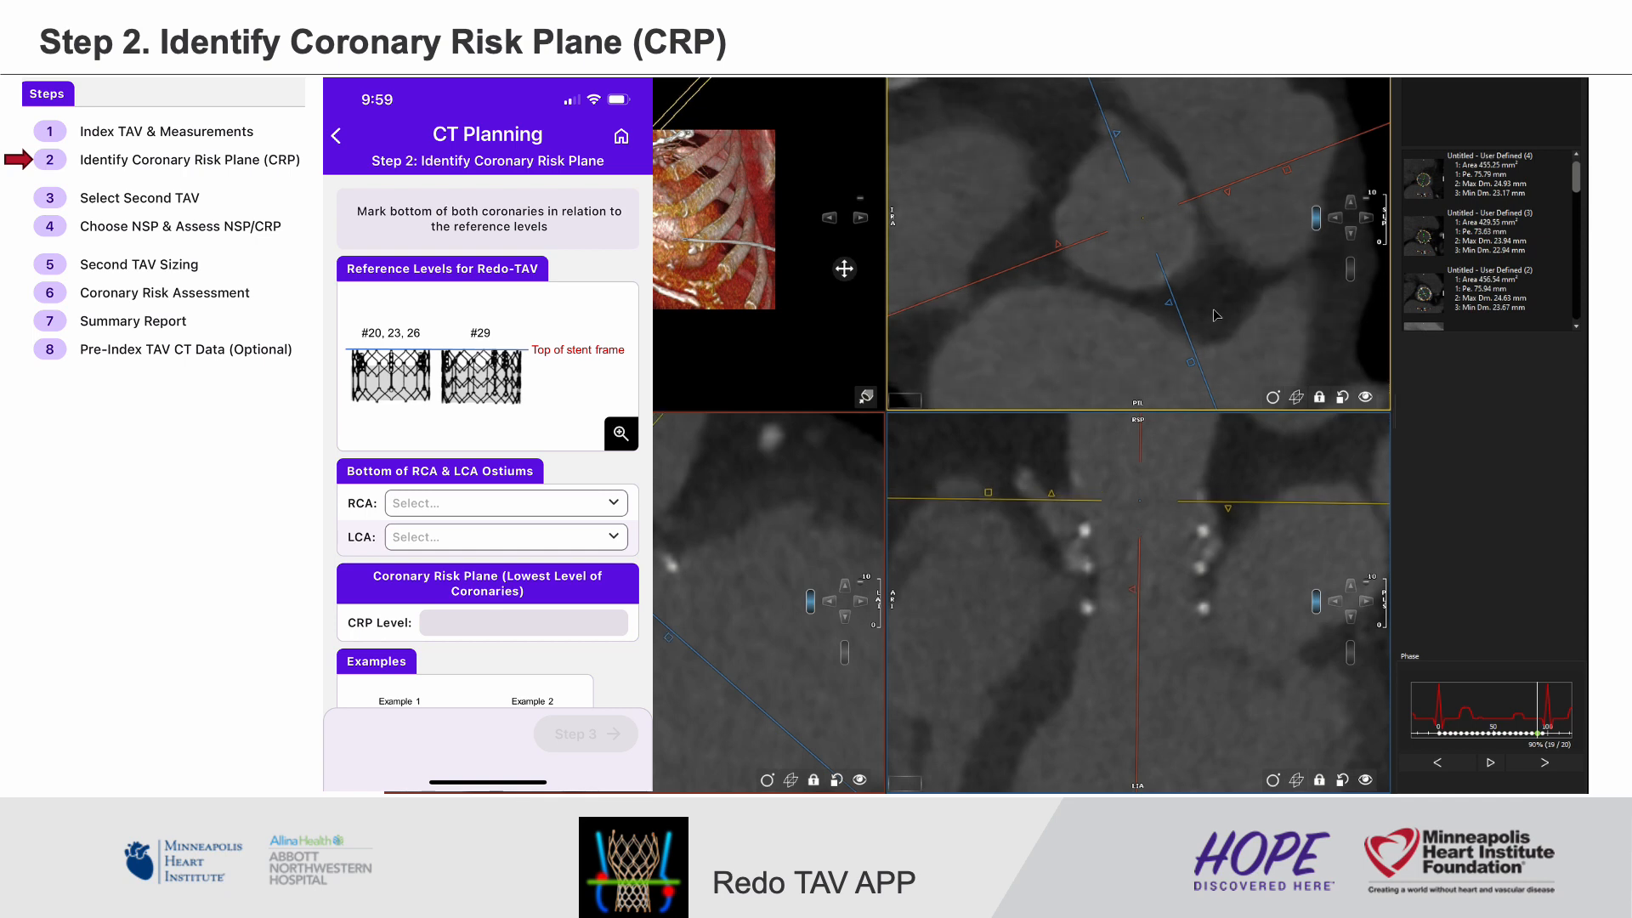
pyautogui.scroll(-5, 1129, 153)
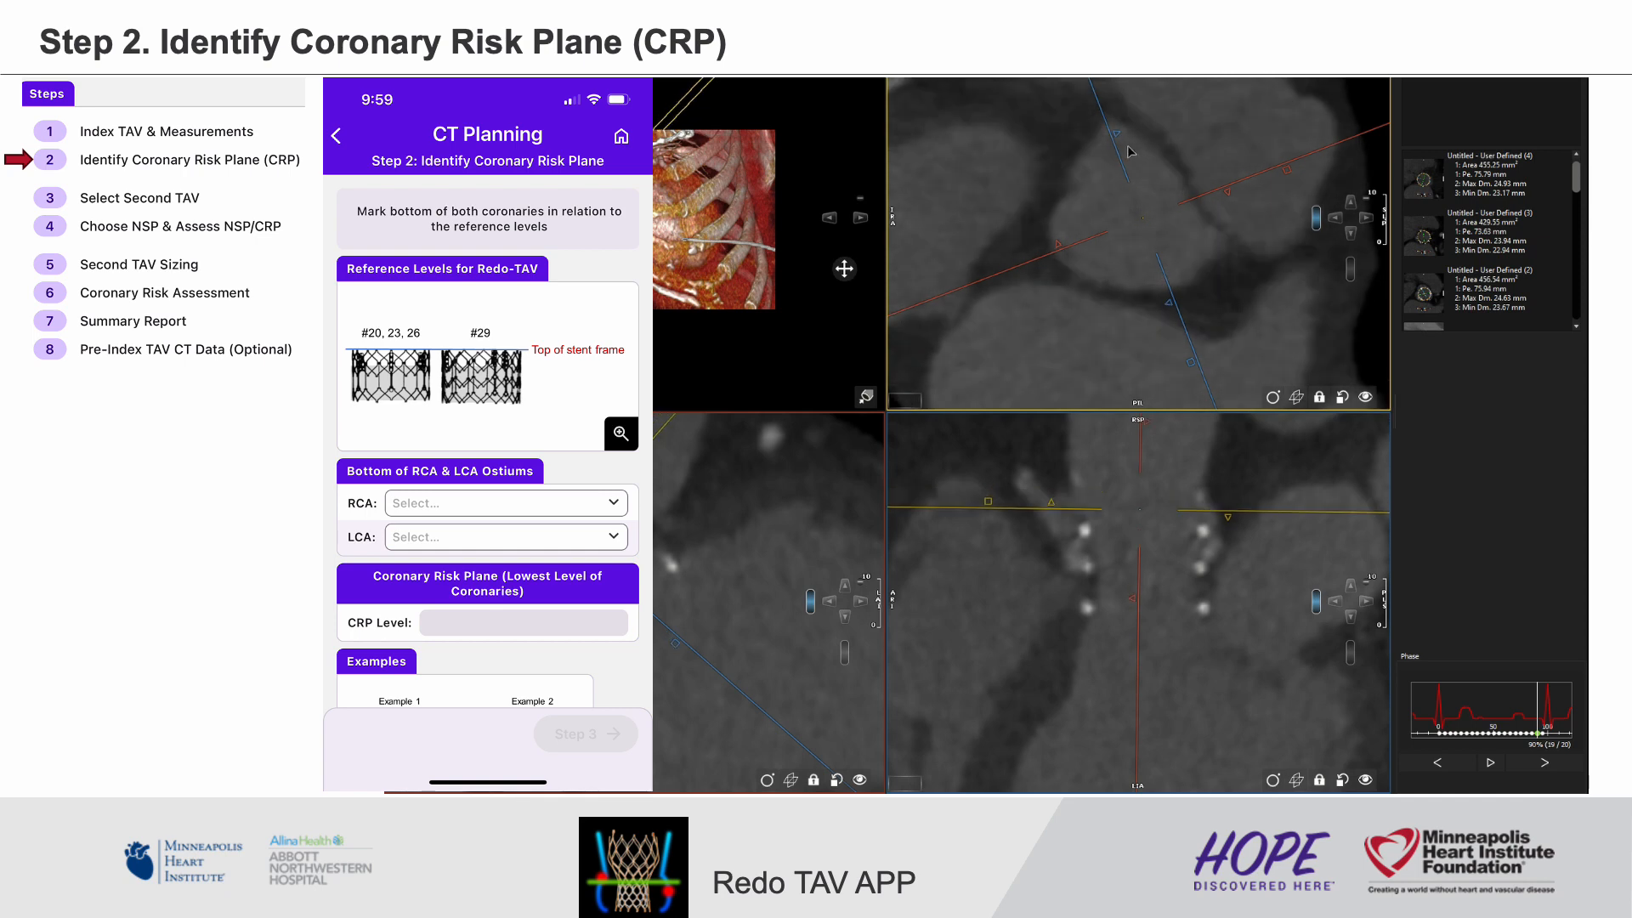
pyautogui.scroll(-4, 1212, 269)
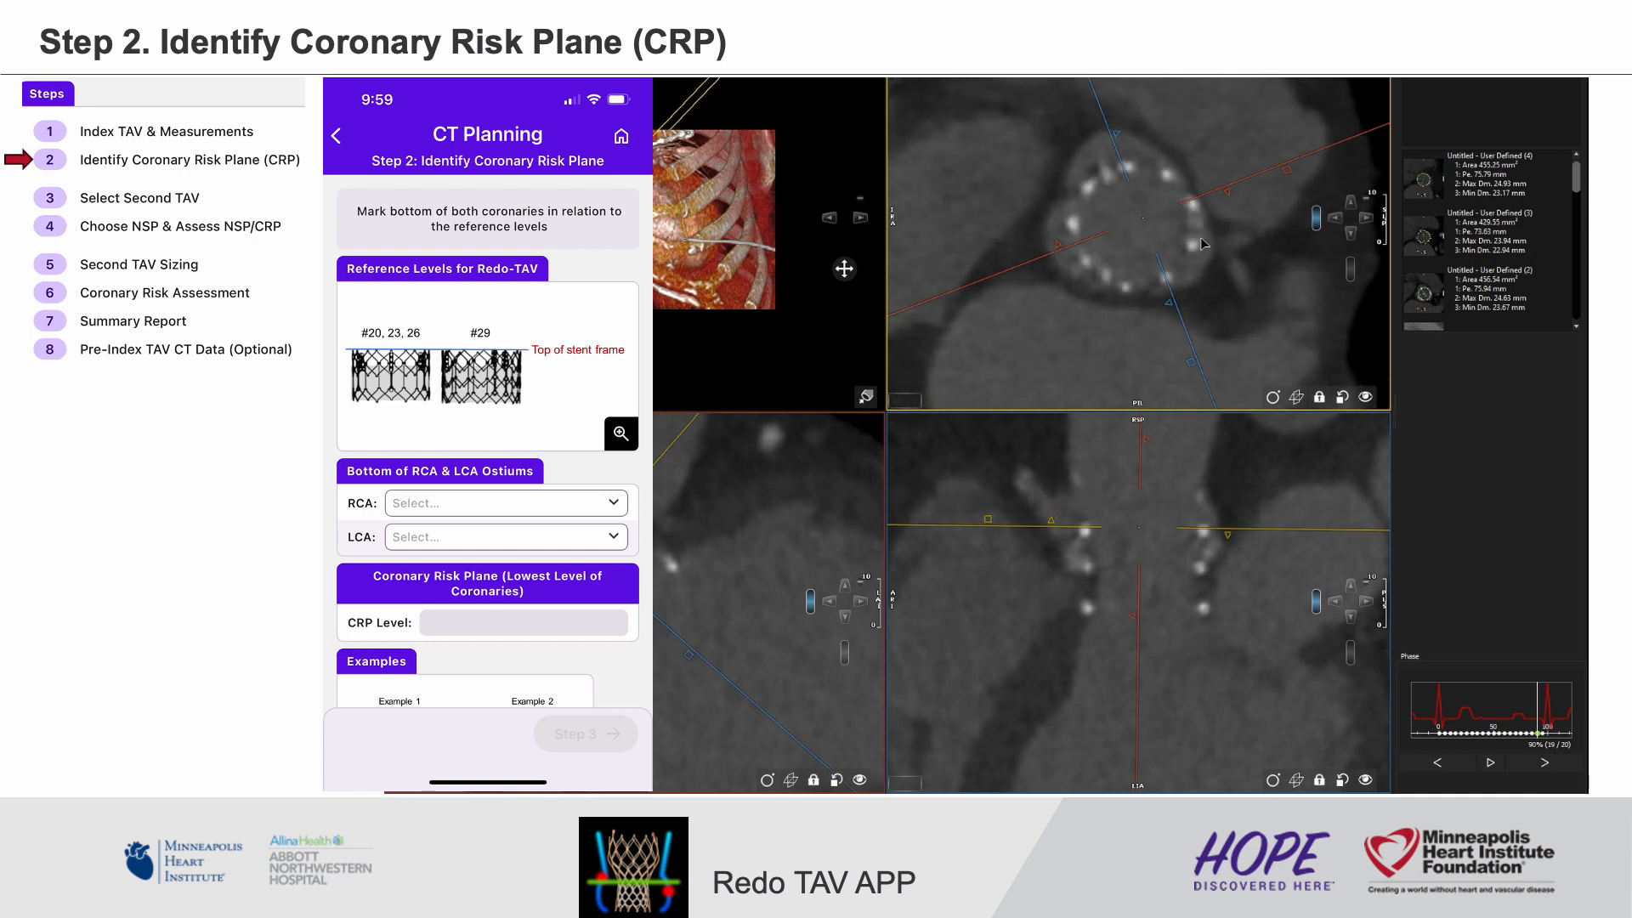
# Step: Rotate the long-axis plane toward the left coronary and compare the bottom of its ostium with the top of the stent frame
pyautogui.moveTo(1185, 325); pyautogui.dragTo(1251, 253)
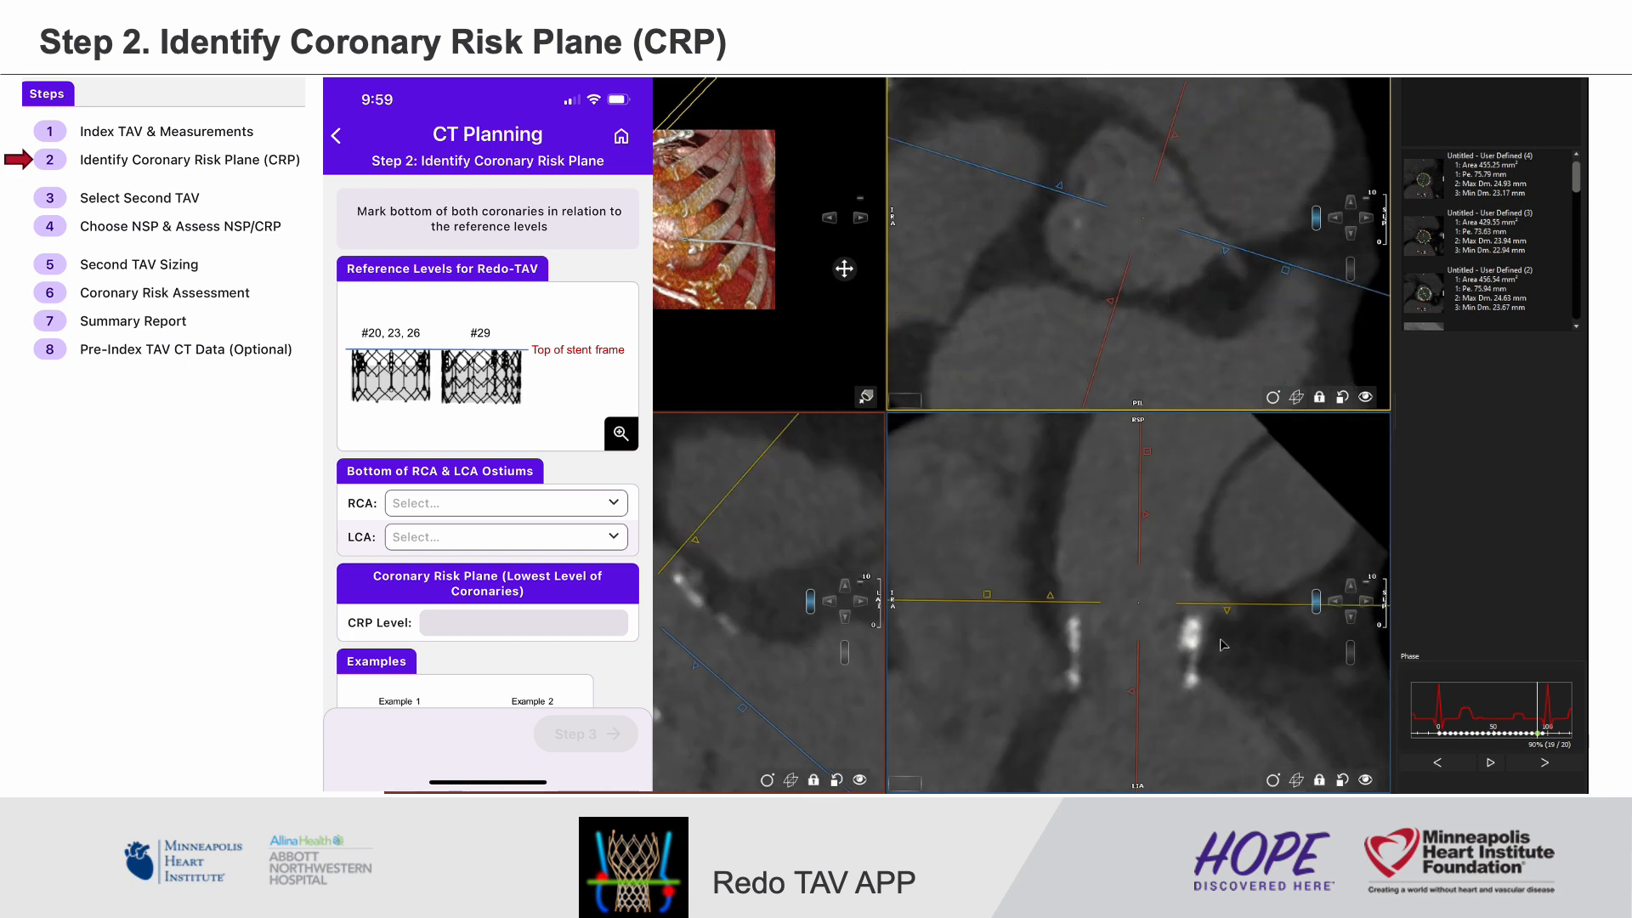
pyautogui.scroll(-2, 1219, 321)
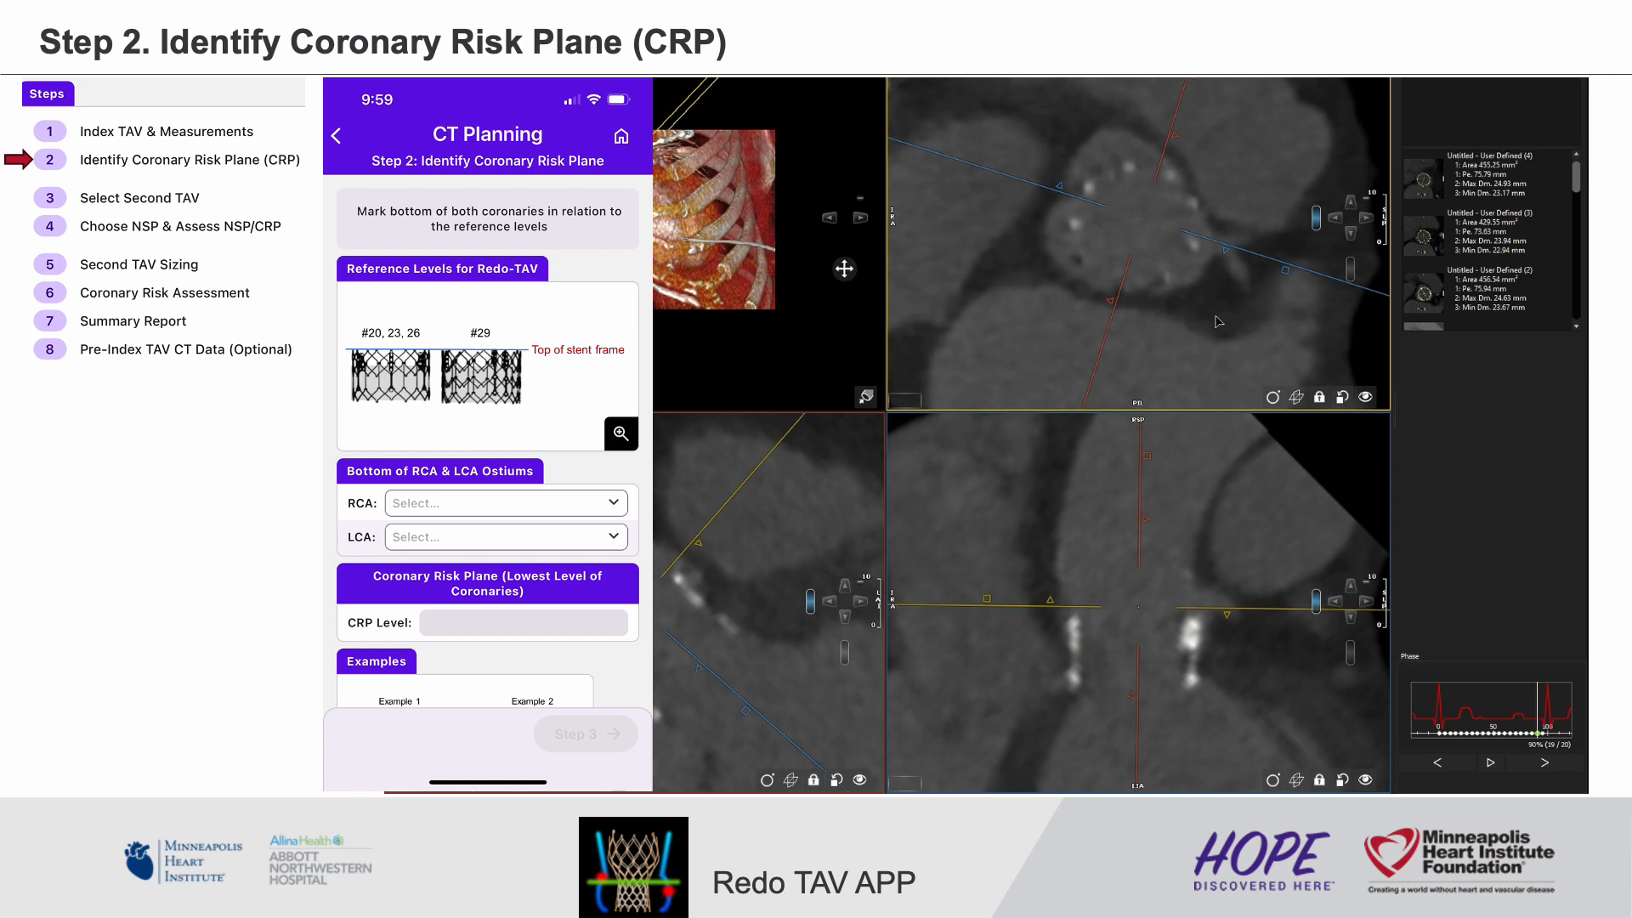
pyautogui.moveTo(1144, 221); pyautogui.dragTo(1140, 223)
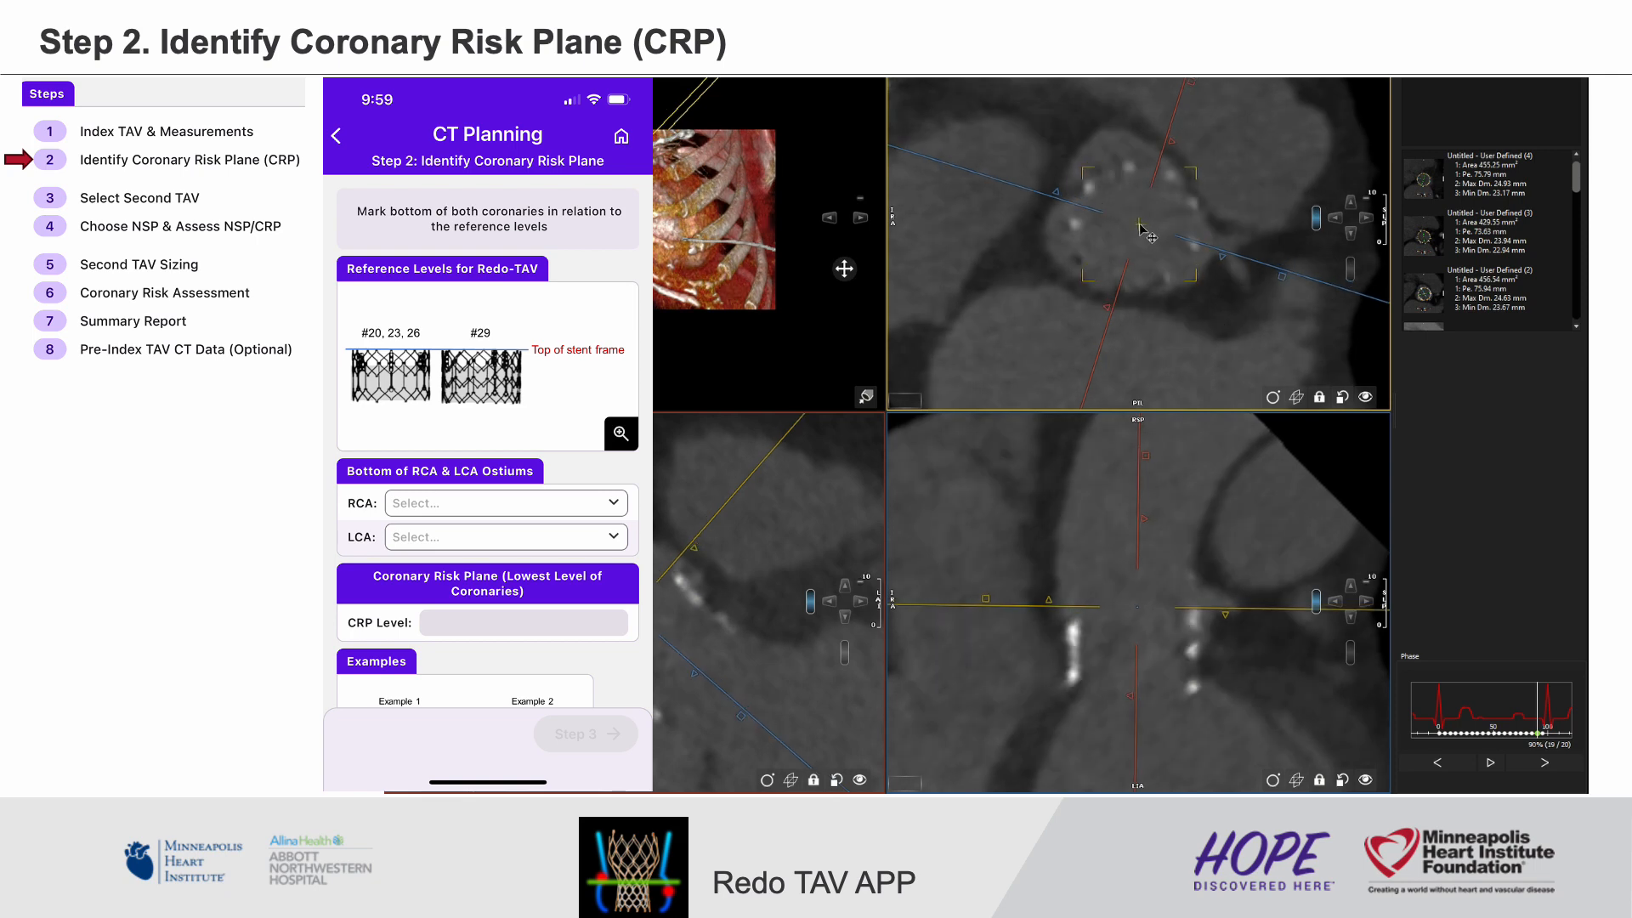
pyautogui.scroll(1, 1140, 222)
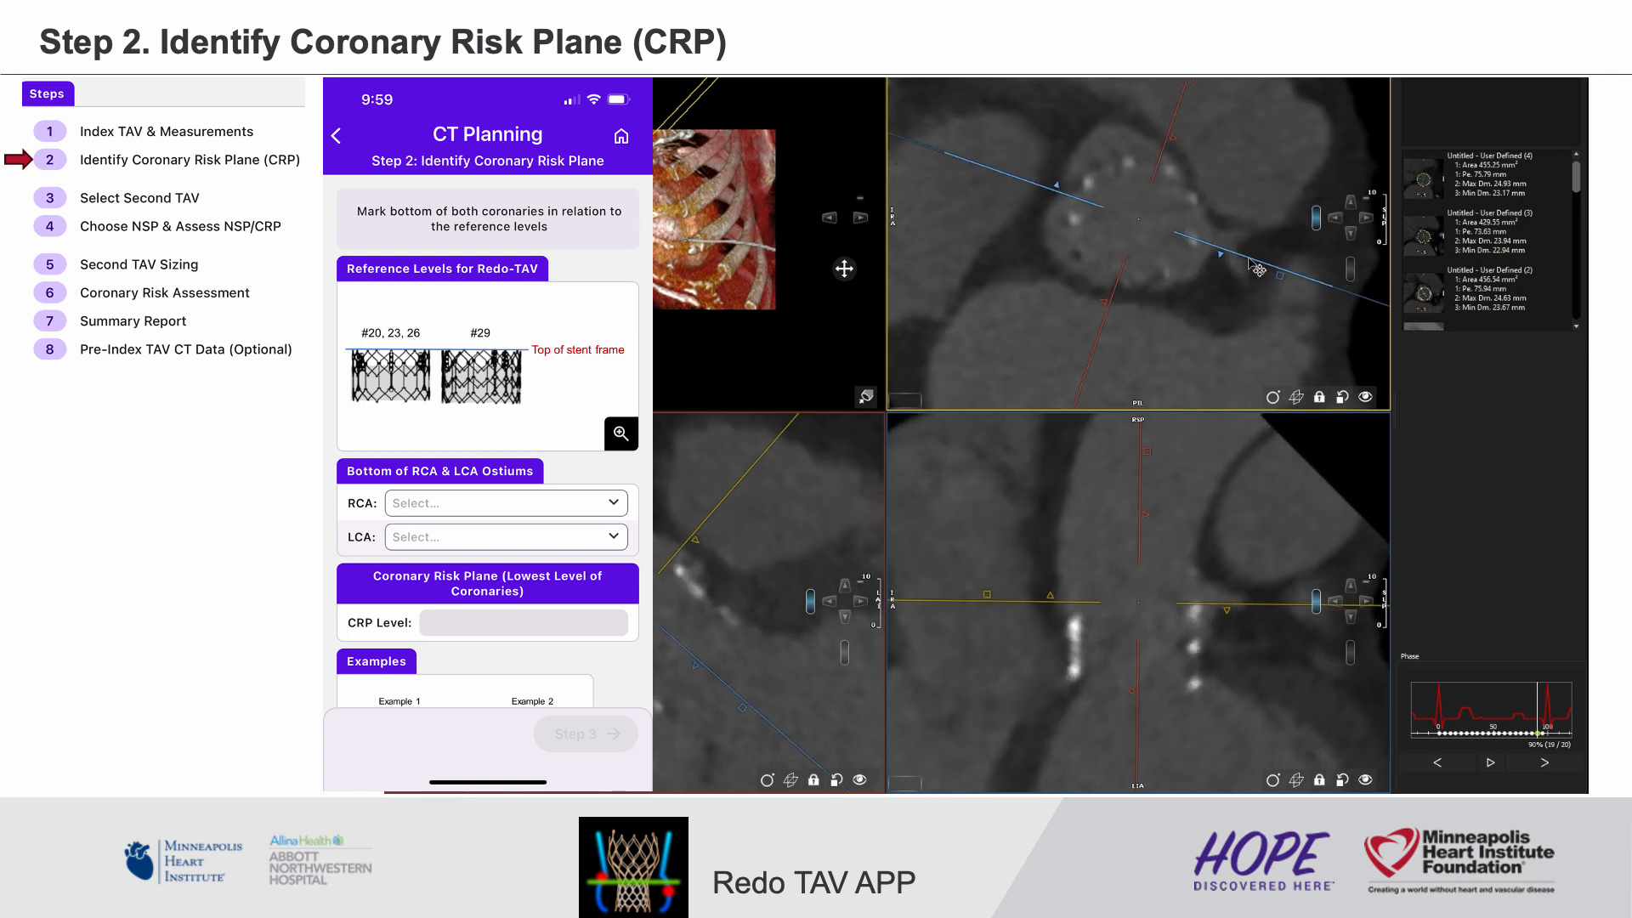
pyautogui.scroll(-2, 1211, 296)
pyautogui.scroll(1, 1209, 299)
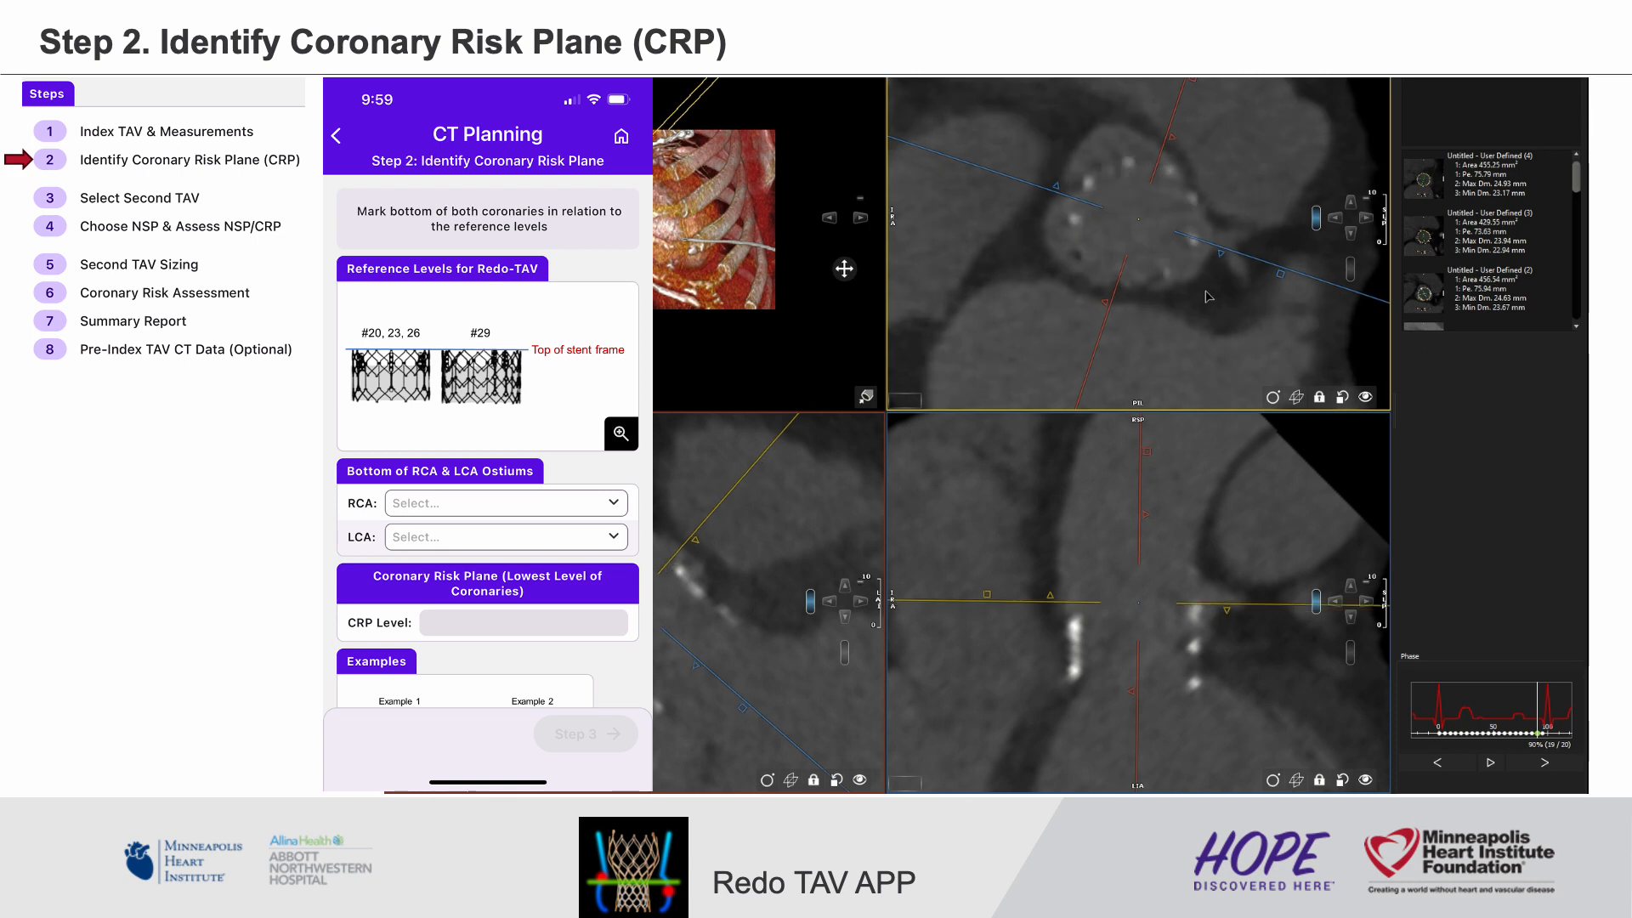
# Step: Realign the long-axis plane through the right coronary and recheck its ostium level against the top of the stent frame
pyautogui.moveTo(1152, 463); pyautogui.dragTo(1243, 468)
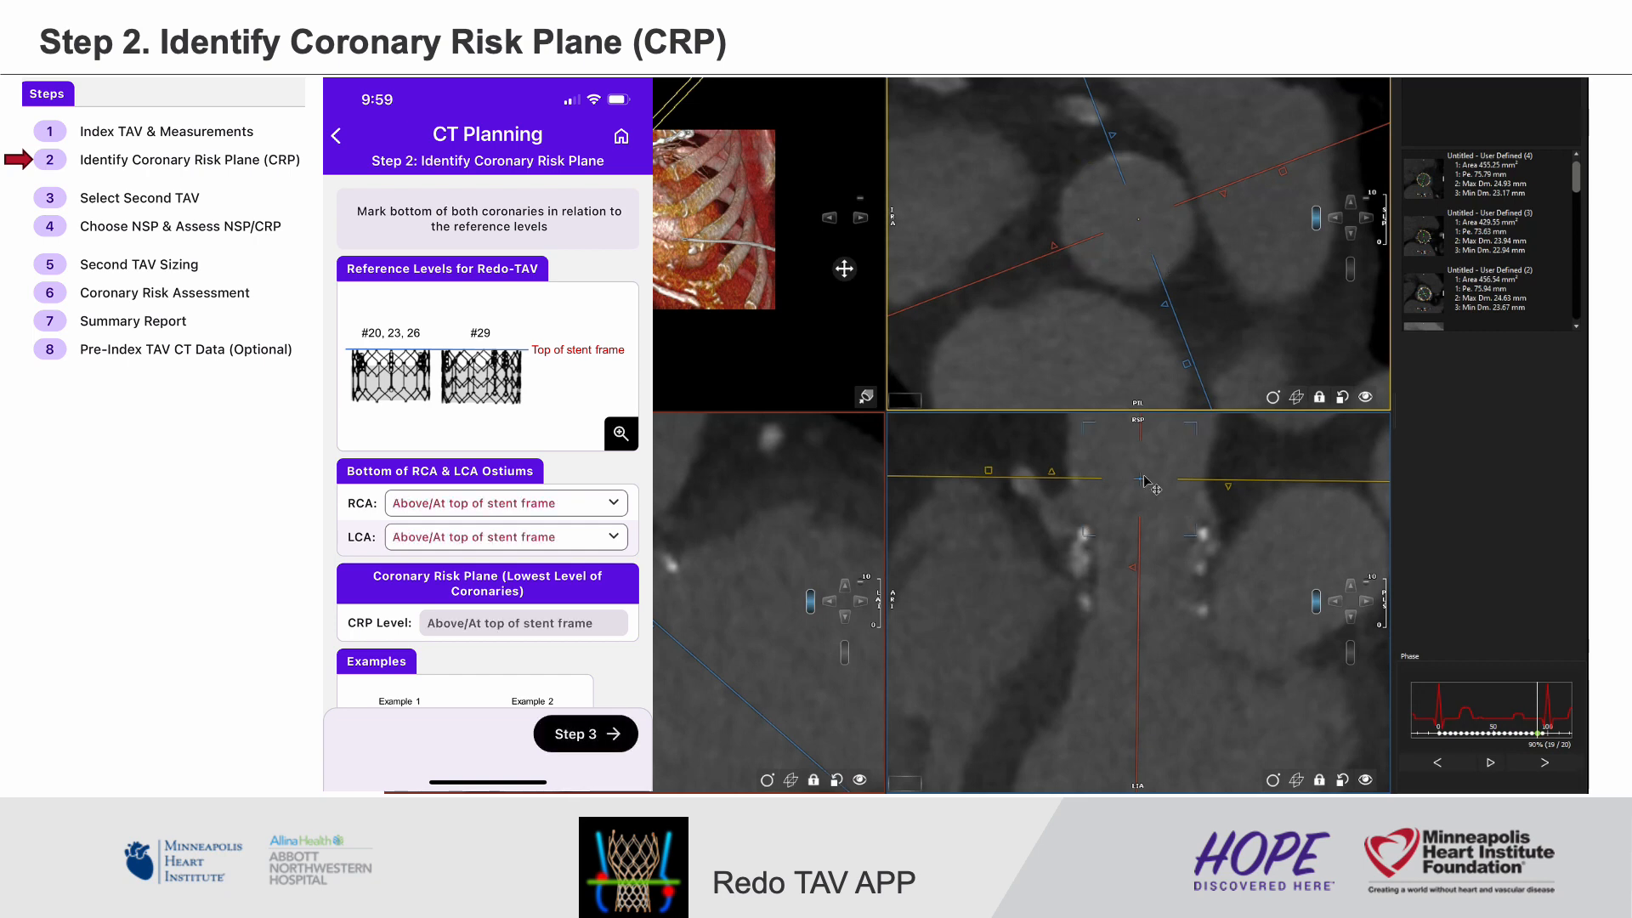
pyautogui.moveTo(1176, 317); pyautogui.dragTo(1181, 315)
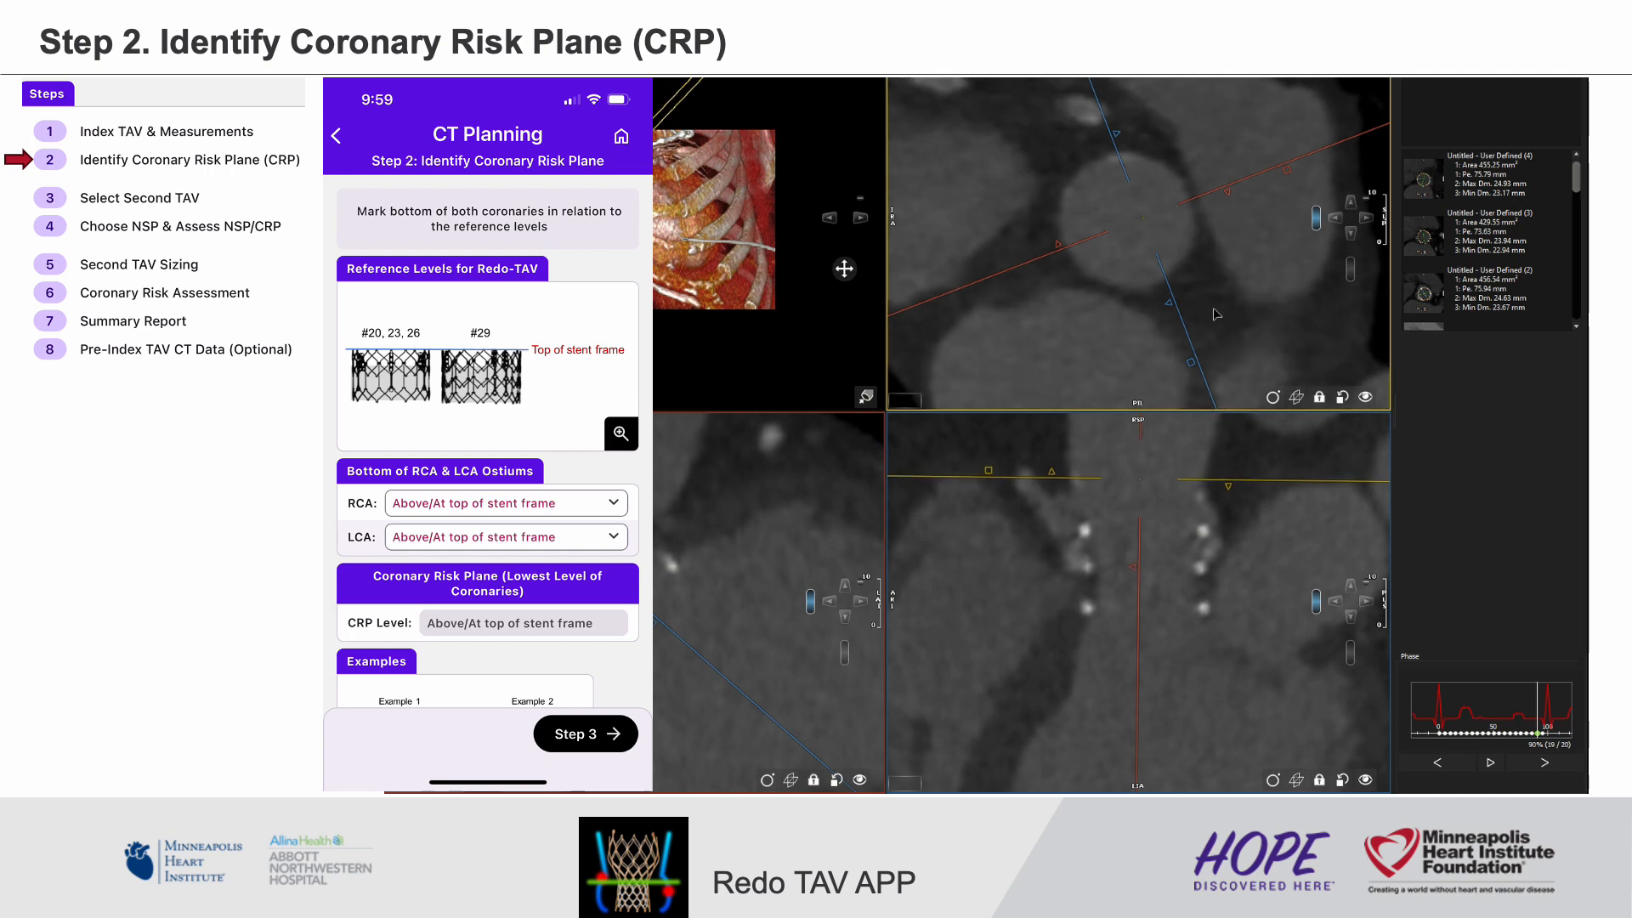
pyautogui.scroll(-3, 1215, 313)
pyautogui.scroll(-2, 1215, 313)
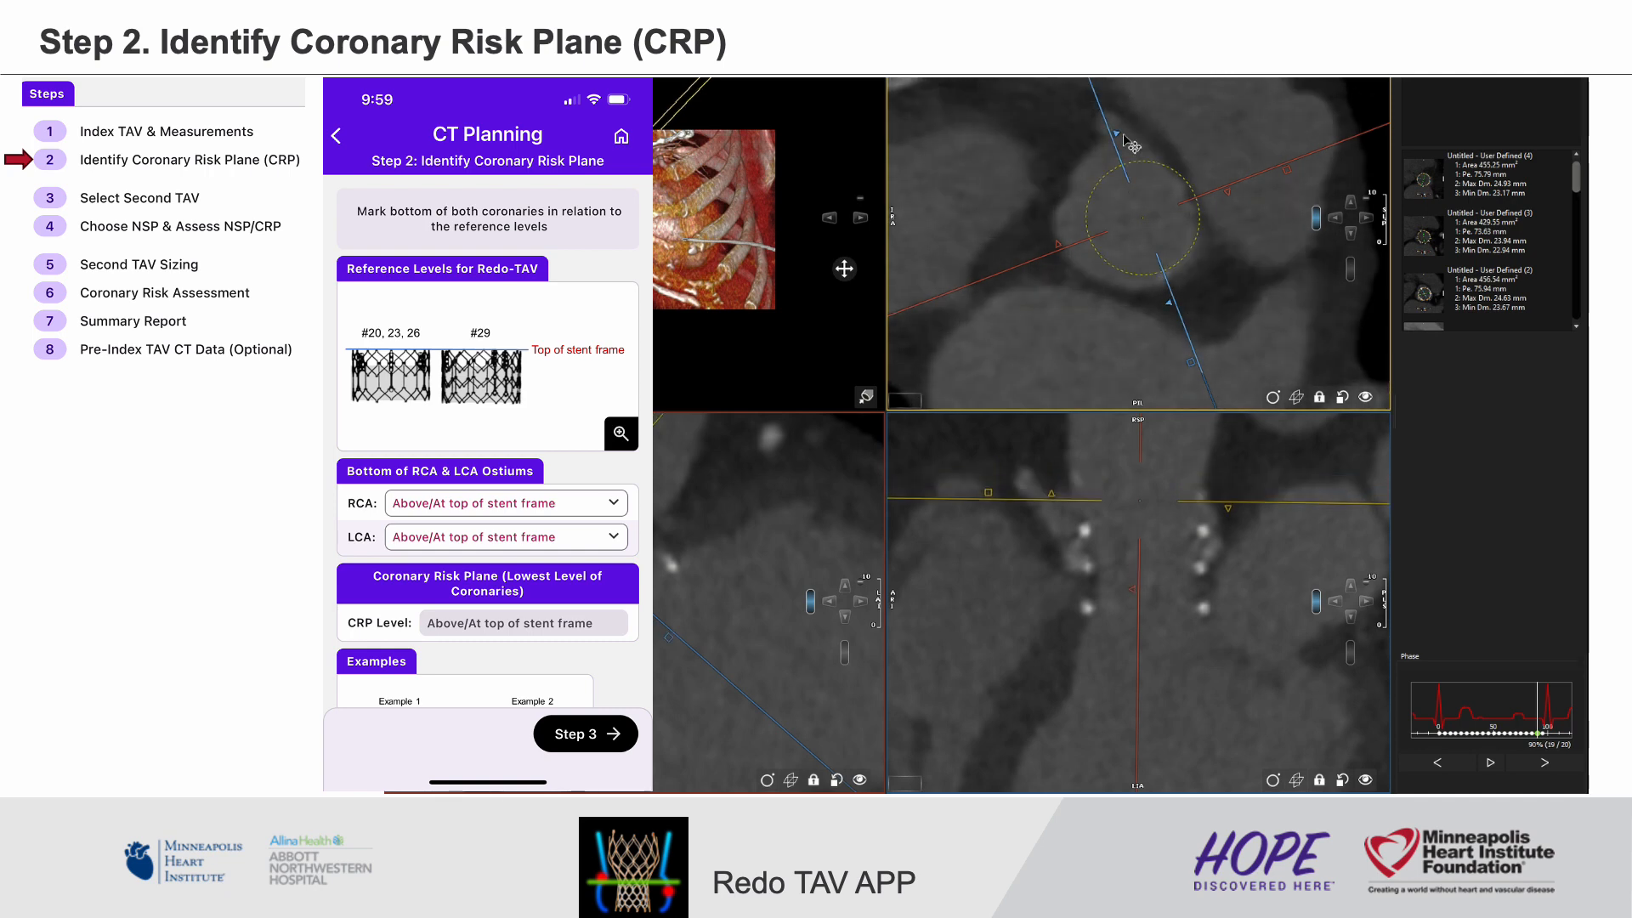
pyautogui.scroll(-4, 1213, 269)
pyautogui.scroll(-4, 1203, 253)
pyautogui.scroll(4, 1203, 250)
# Step: Turn the long-axis plane back to the left coronary, recentre it in the stent frame and recheck the ostium level
pyautogui.moveTo(1175, 320); pyautogui.dragTo(1214, 274)
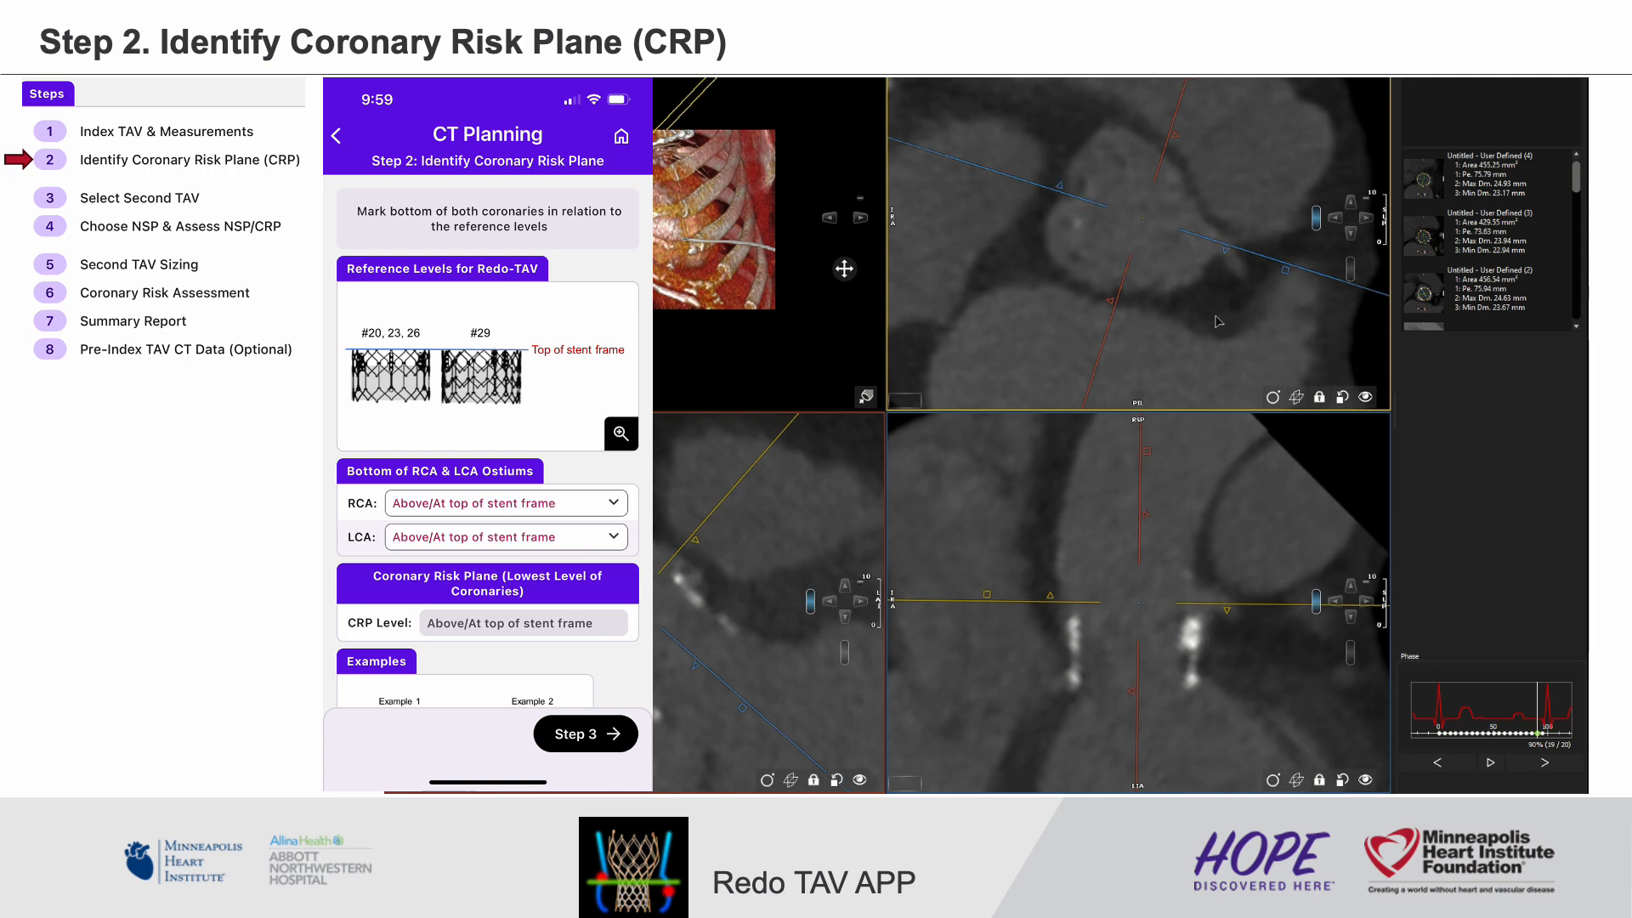
pyautogui.scroll(-2, 1218, 321)
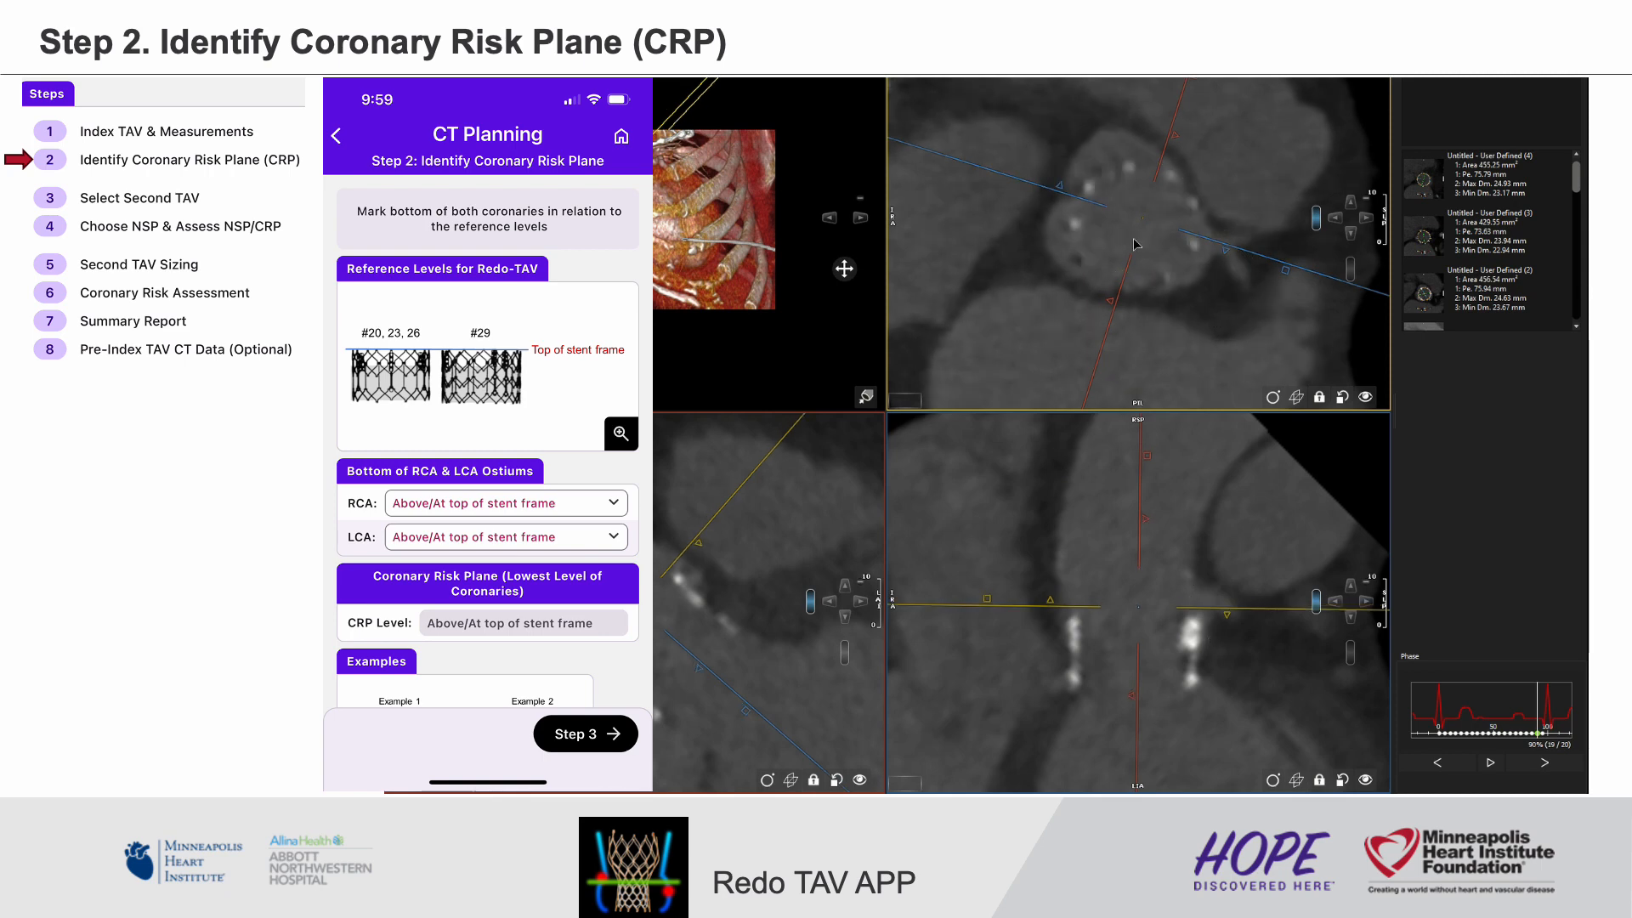
pyautogui.moveTo(1144, 219); pyautogui.dragTo(1139, 224)
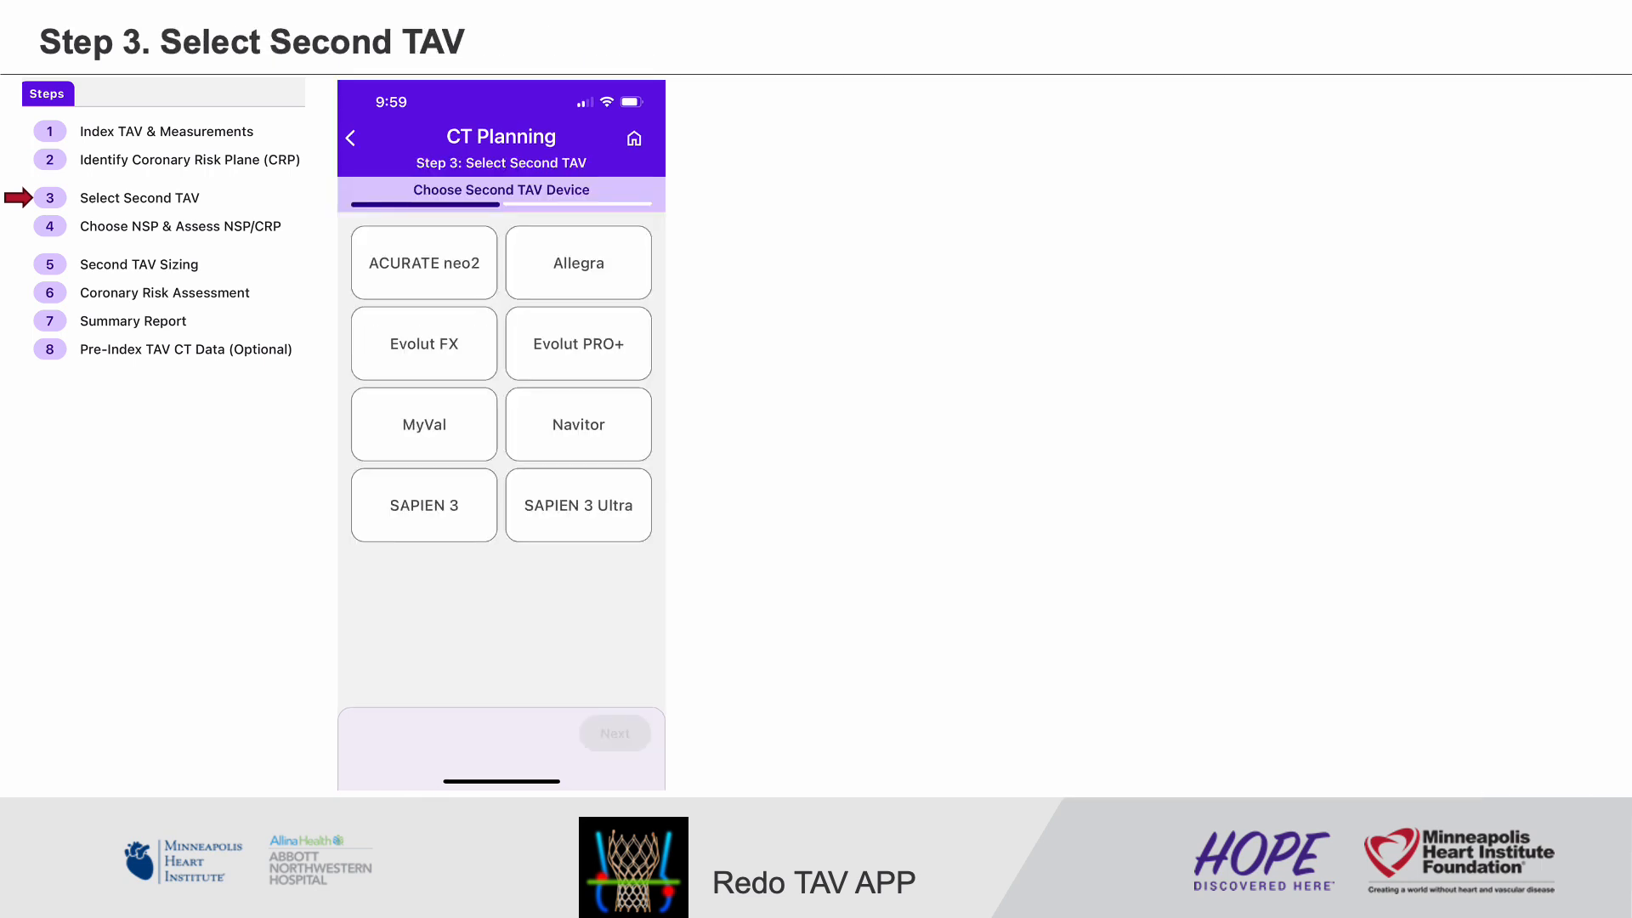